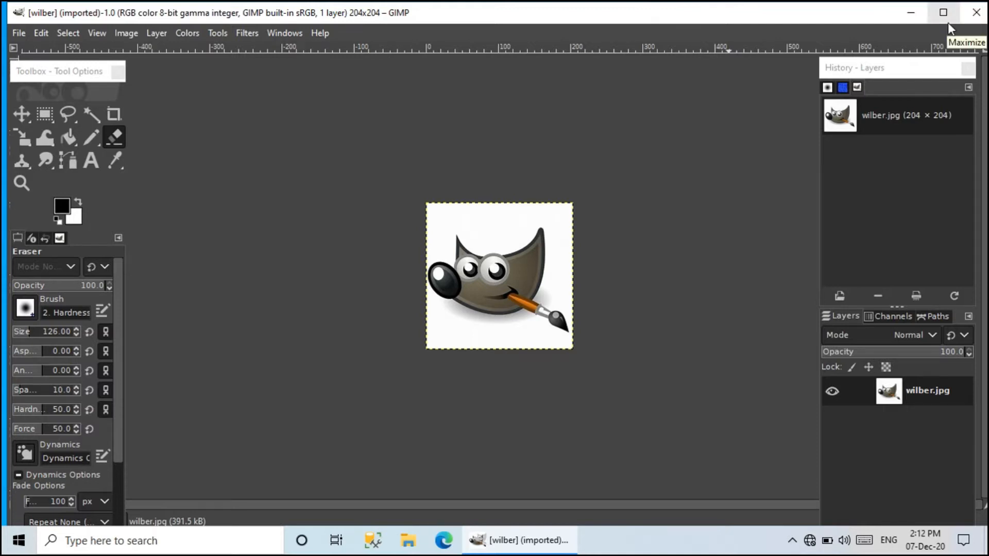
left_click(19, 34)
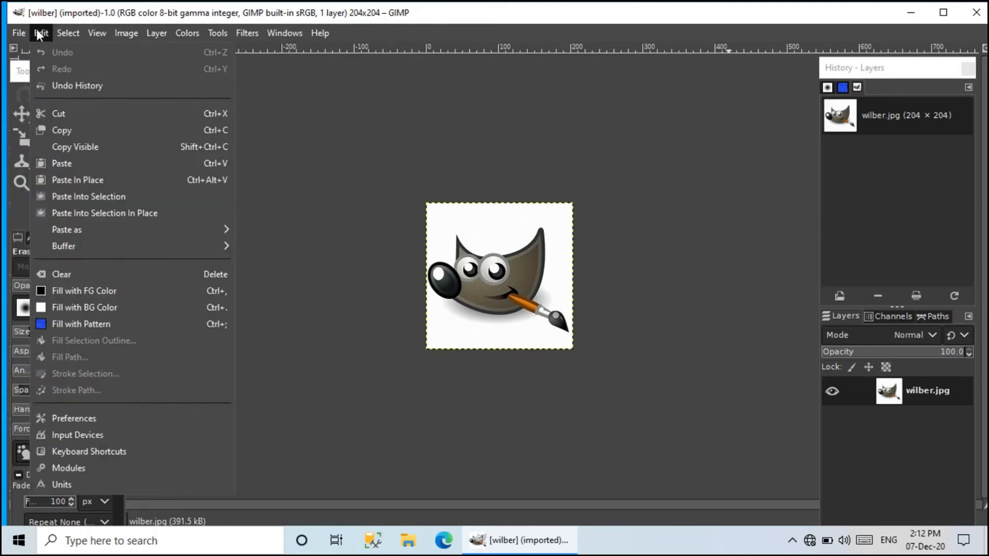
left_click(40, 34)
left_click(65, 33)
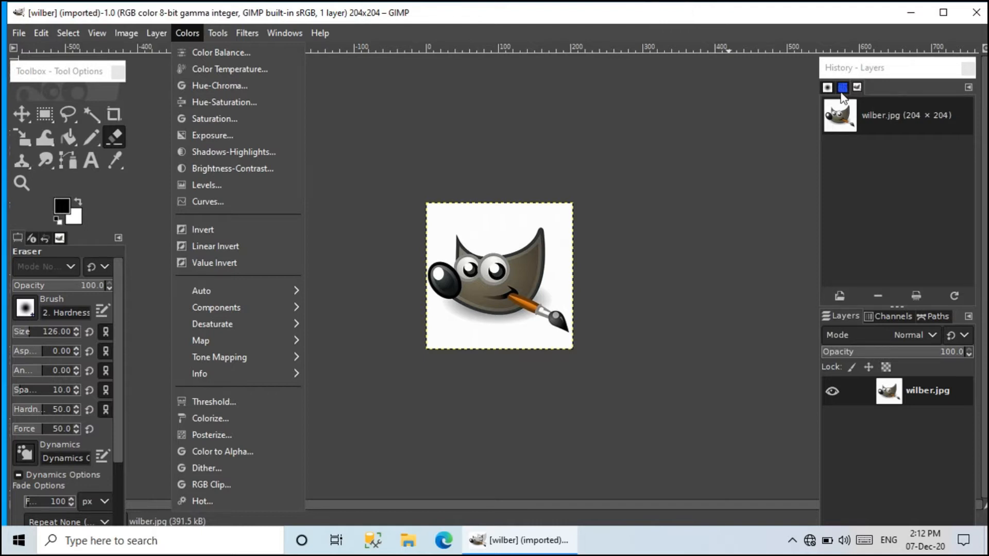
key("Escape")
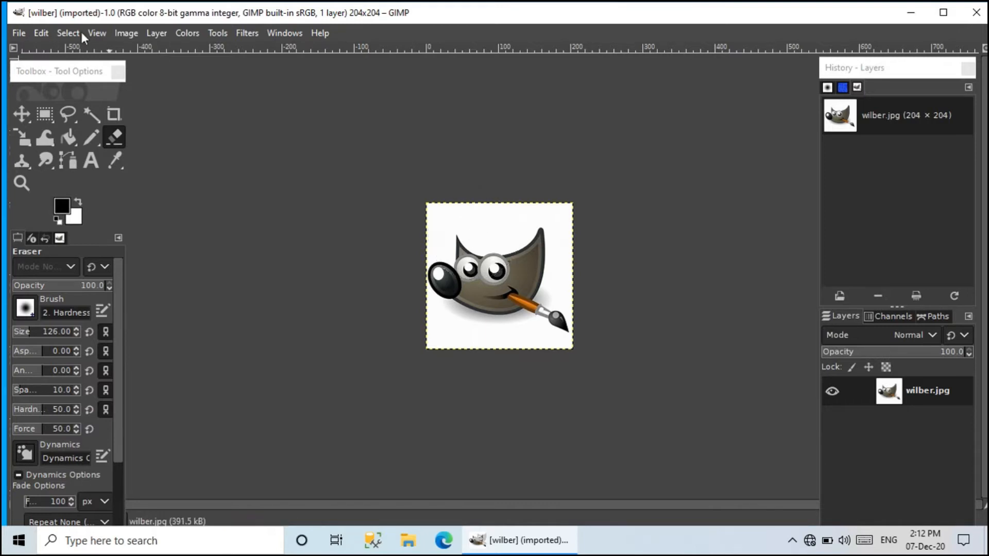
- Reposition the floating Toolbox and History - Layers docks over the image window
left_click_drag(82, 72, 252, 72)
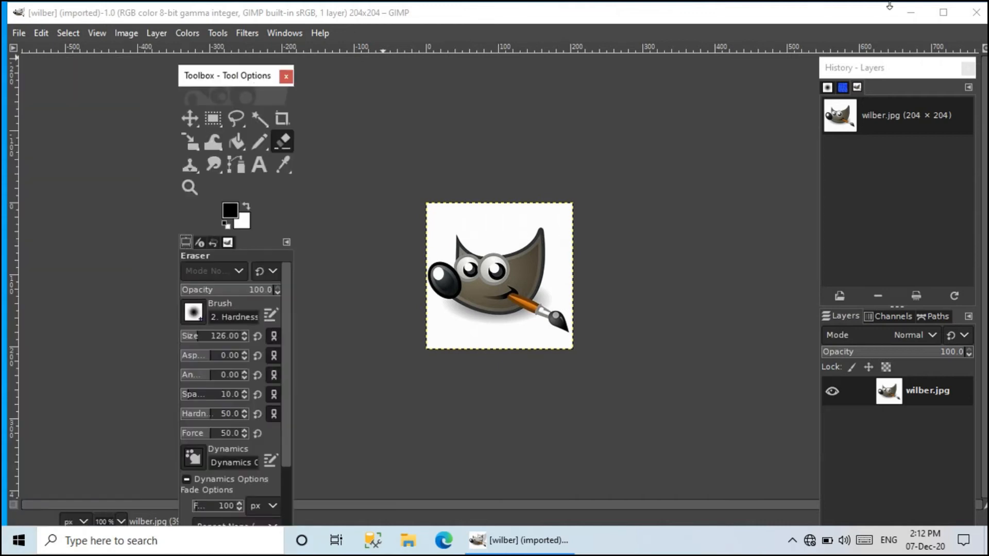
left_click_drag(866, 68, 888, 69)
left_click_drag(197, 75, 51, 65)
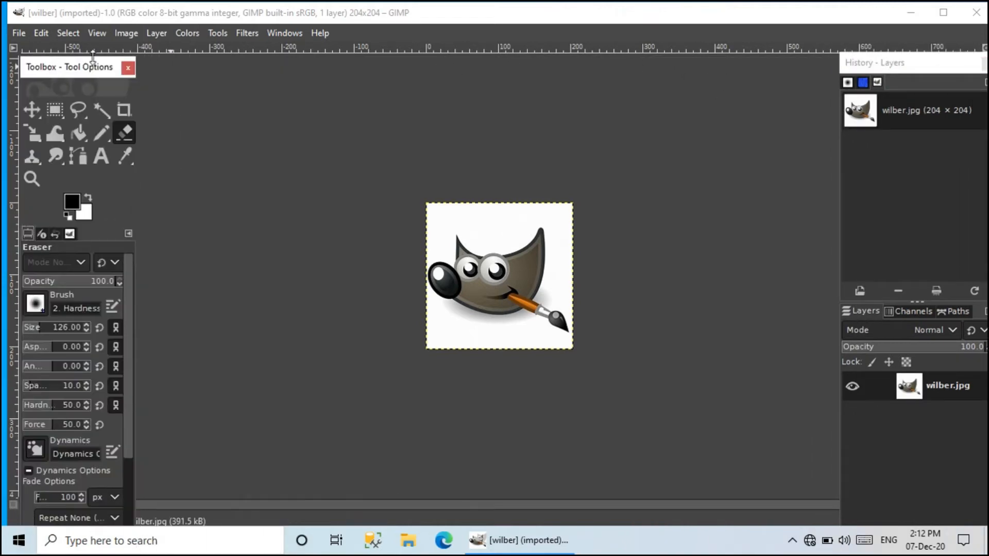
- Switch the interface to Single-Window Mode with the wilber image in view
left_click(283, 34)
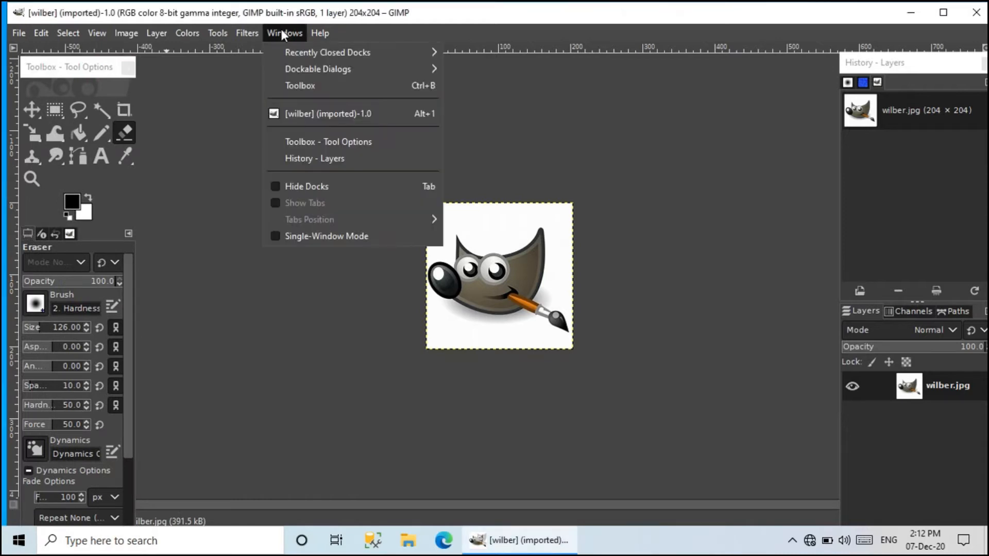
left_click(382, 238)
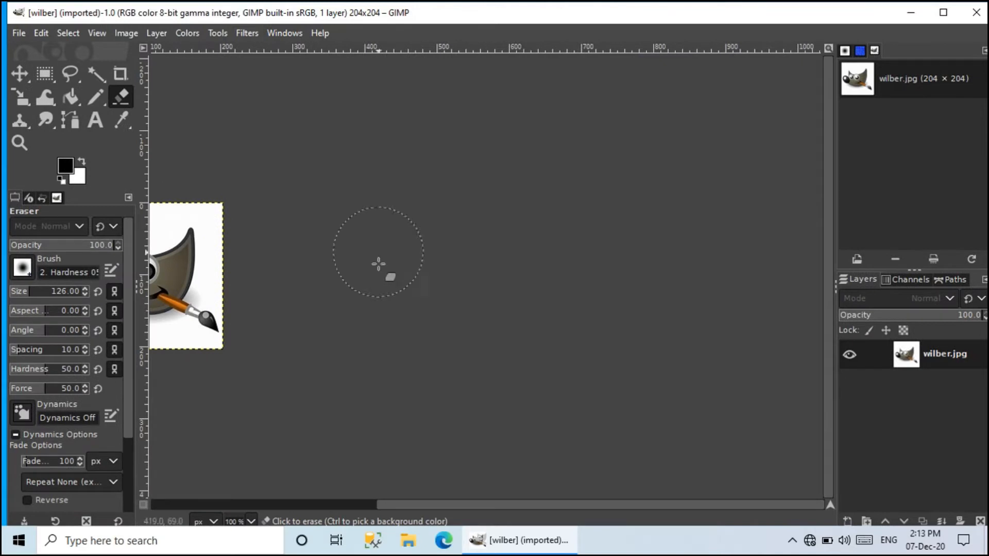
left_click(365, 506)
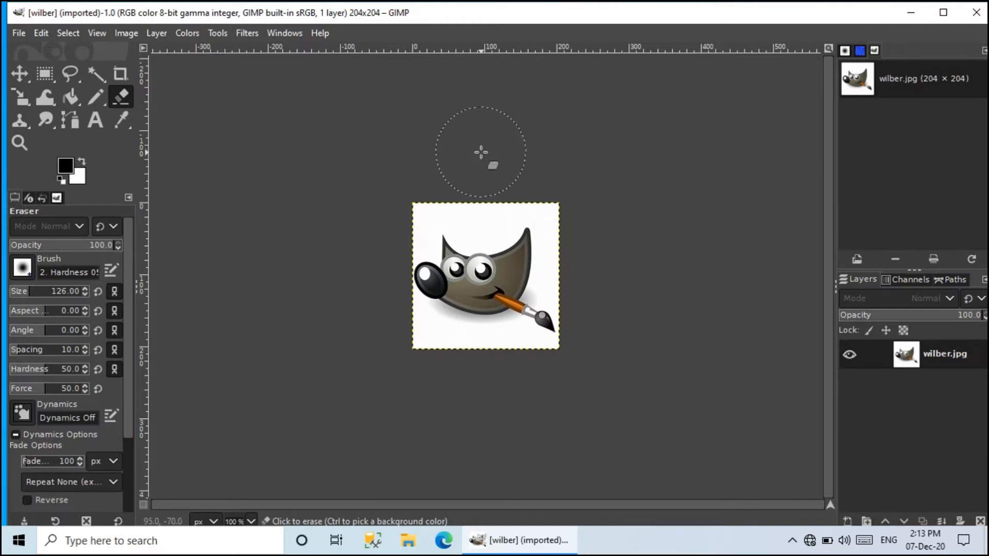
- Start a new image and set its size to 1146 px wide by 1138 px high in landscape orientation
left_click(18, 33)
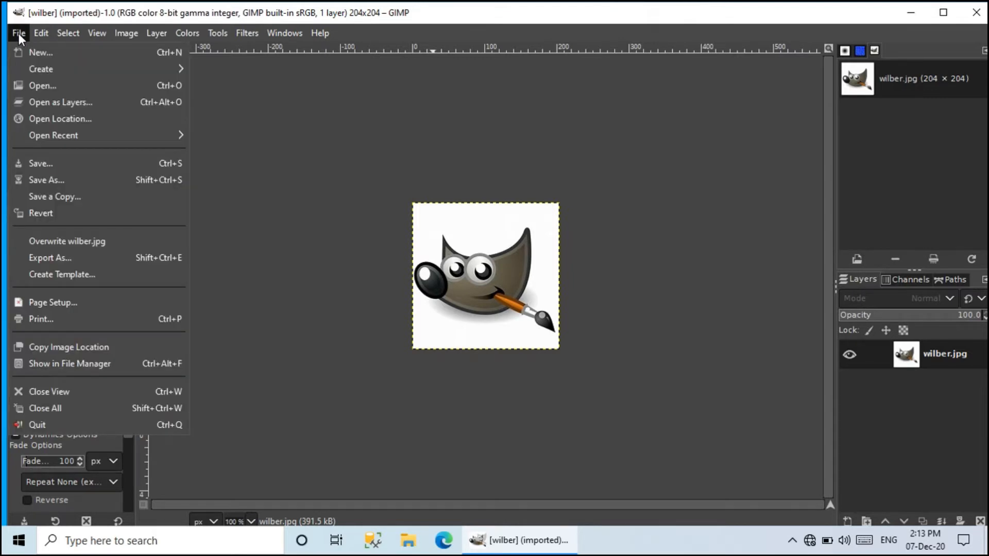
left_click(23, 52)
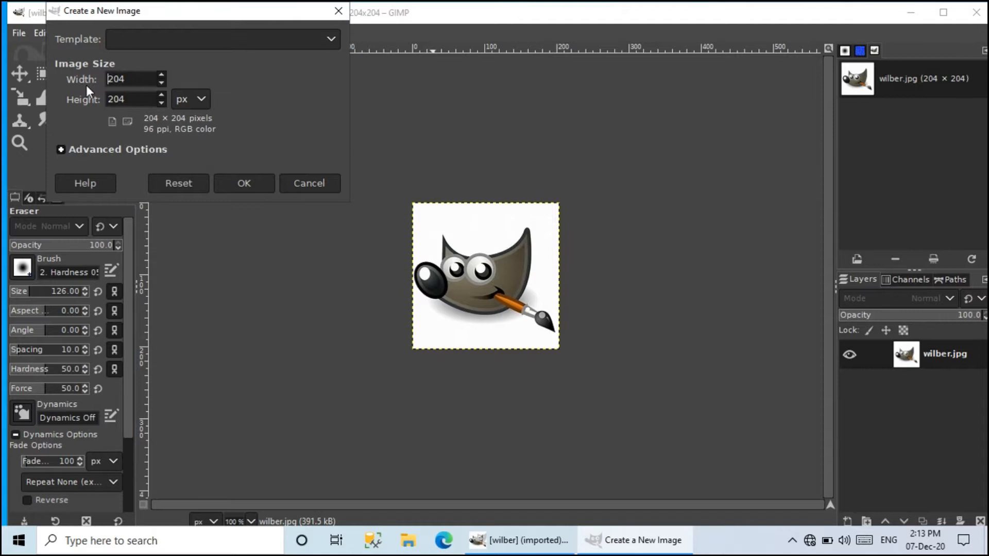
left_click_drag(160, 73, 162, 96)
left_click(162, 96)
left_click(162, 96)
left_click(162, 96)
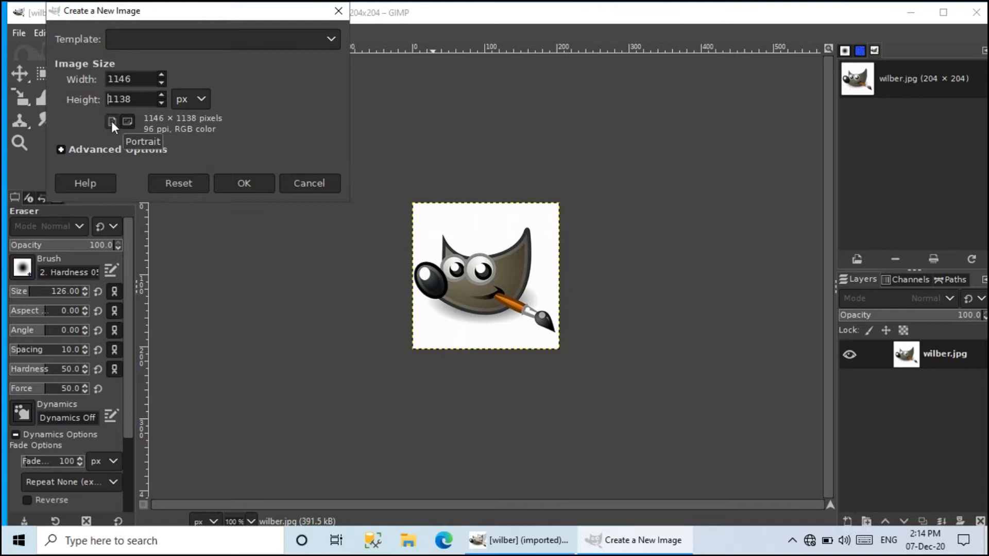
left_click(127, 122)
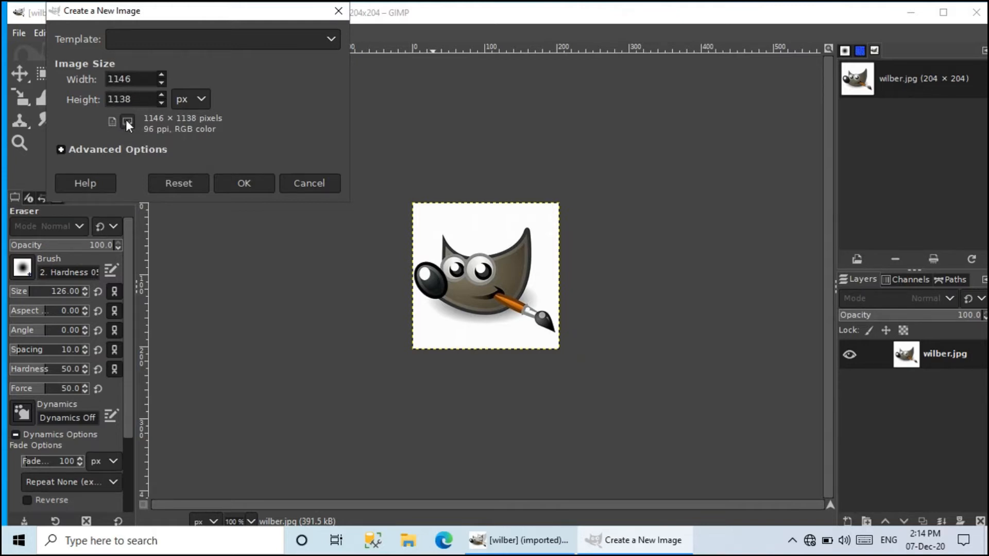
- Review the size units and advanced options, keep pixels and the Background color fill, and create the new image
left_click(200, 101)
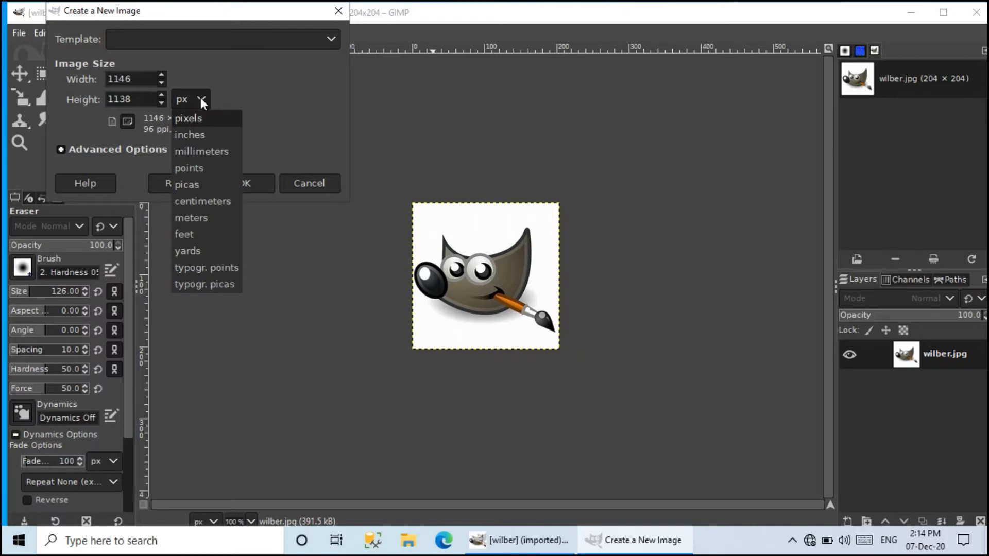
left_click(187, 100)
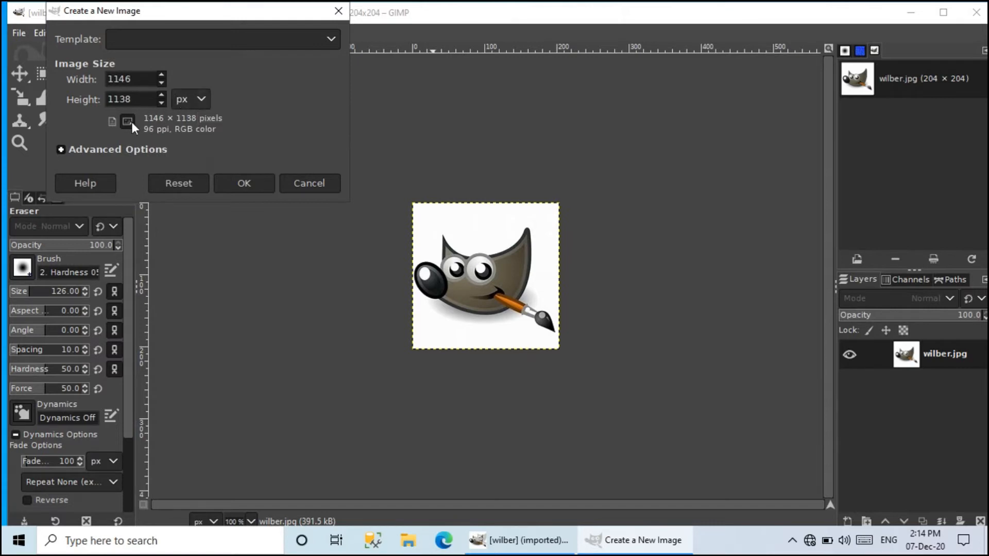
left_click(99, 150)
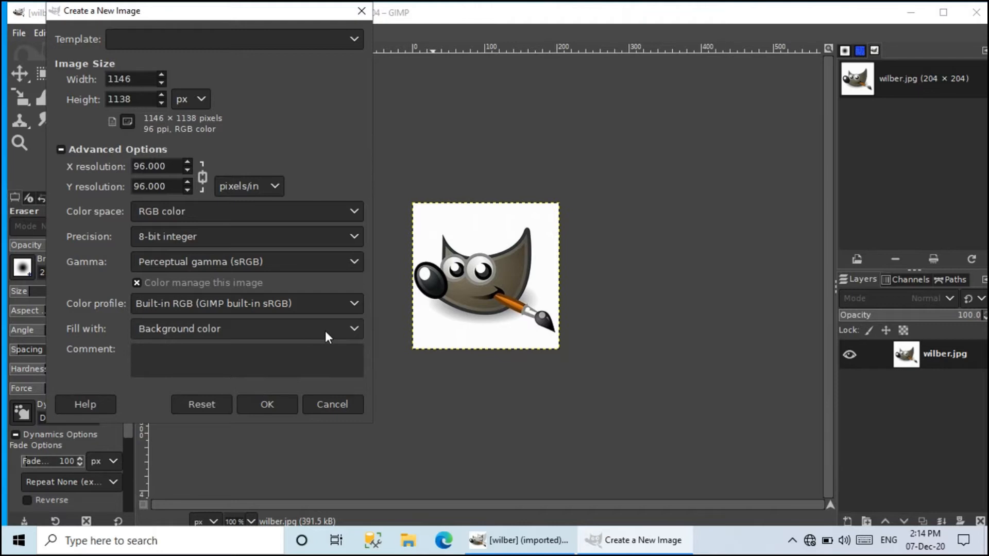
left_click(358, 331)
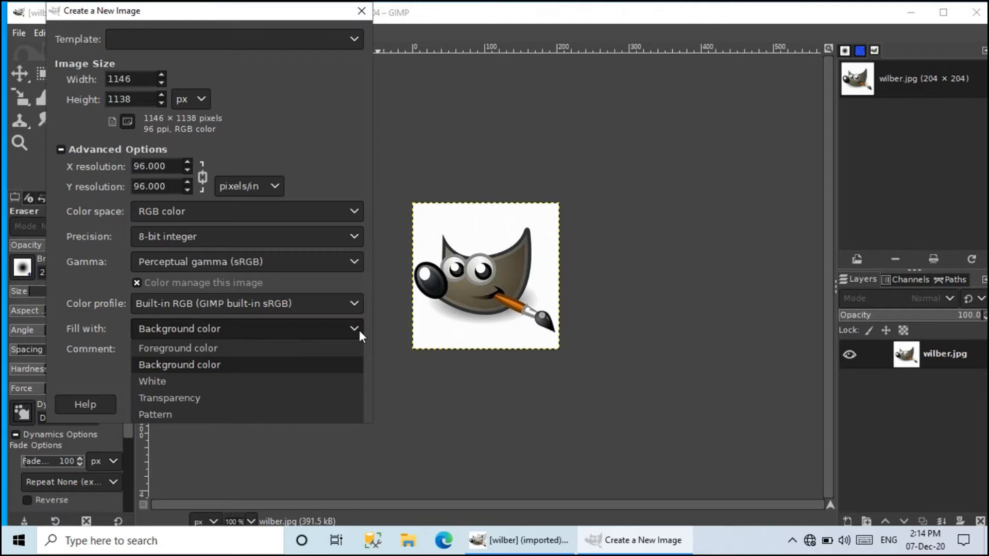
left_click(310, 331)
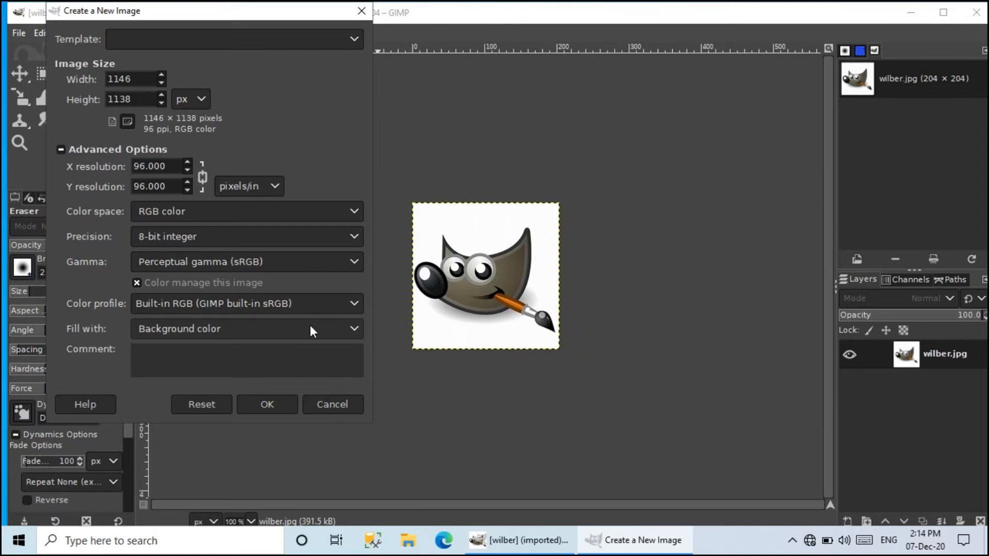
left_click(274, 398)
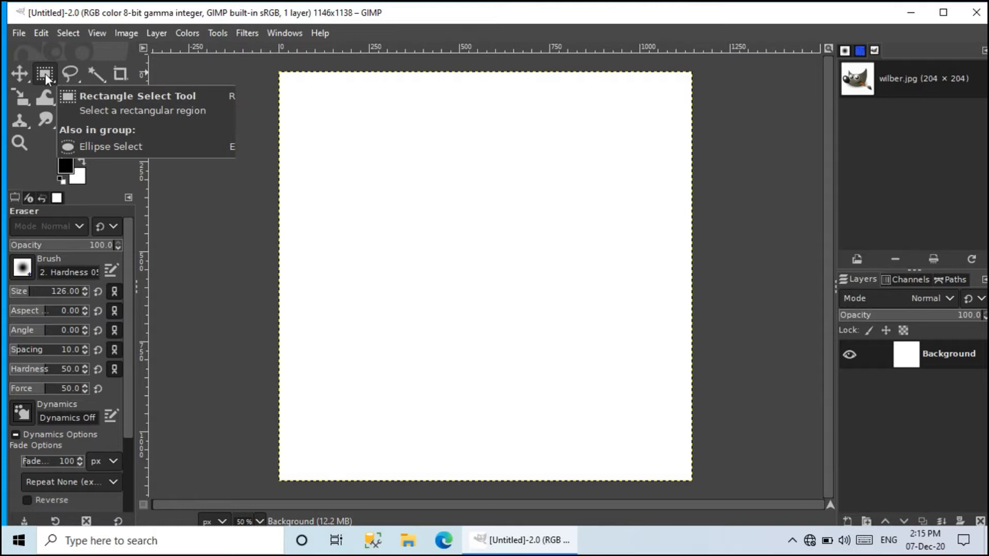
- Switch among the Ellipse, Rectangle and Scissors Select tools and view the alternatives in their tool groups
key("e")
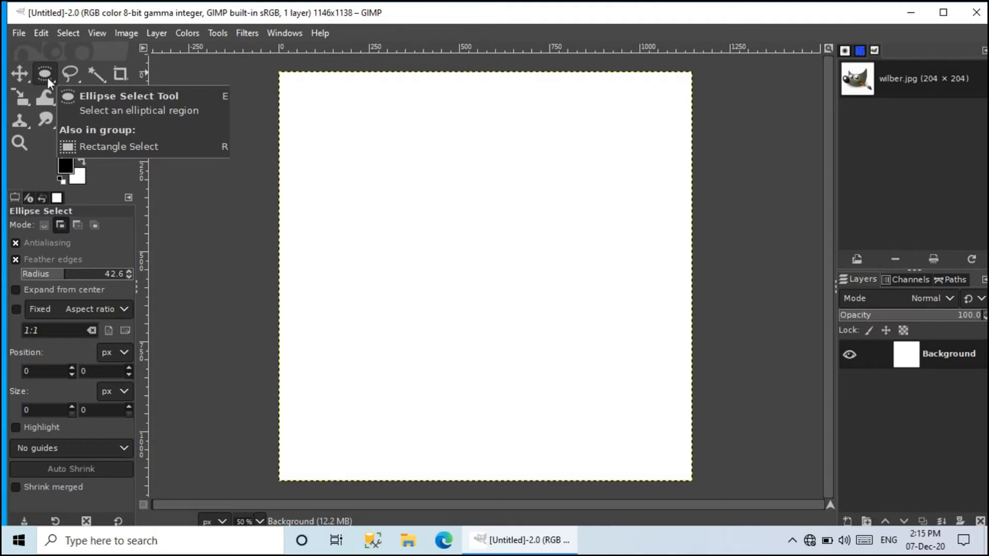
key("r")
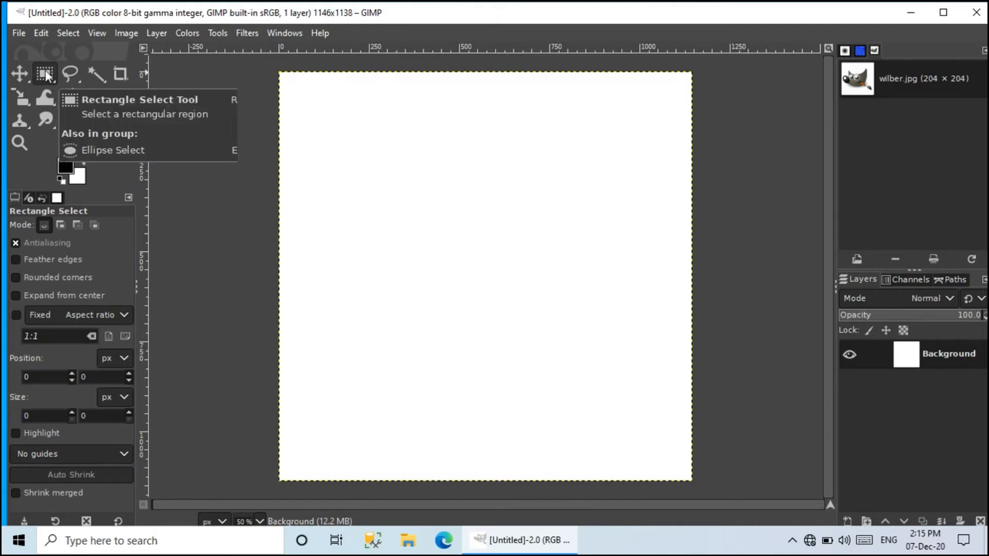
right_click(46, 75)
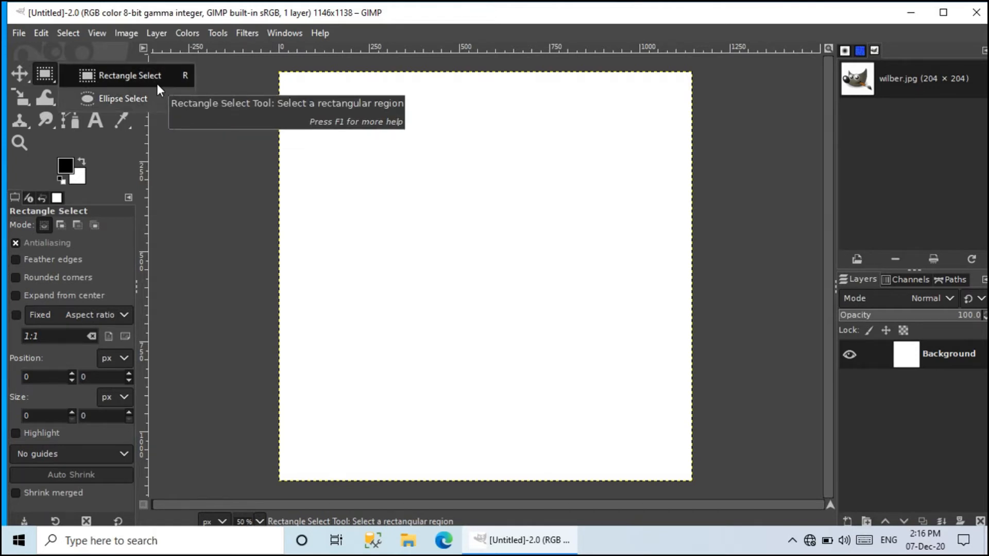
left_click(44, 79)
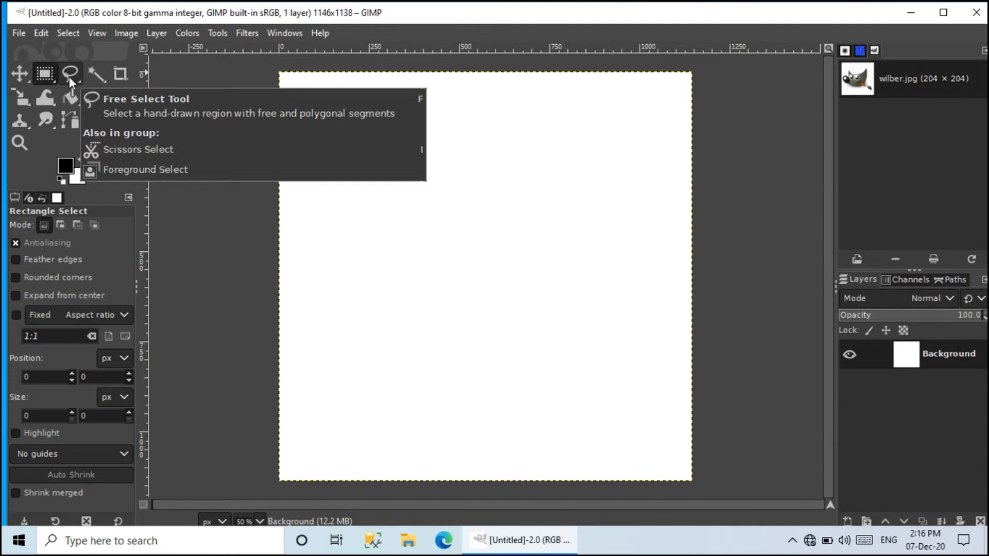
left_click_drag(69, 76, 69, 74)
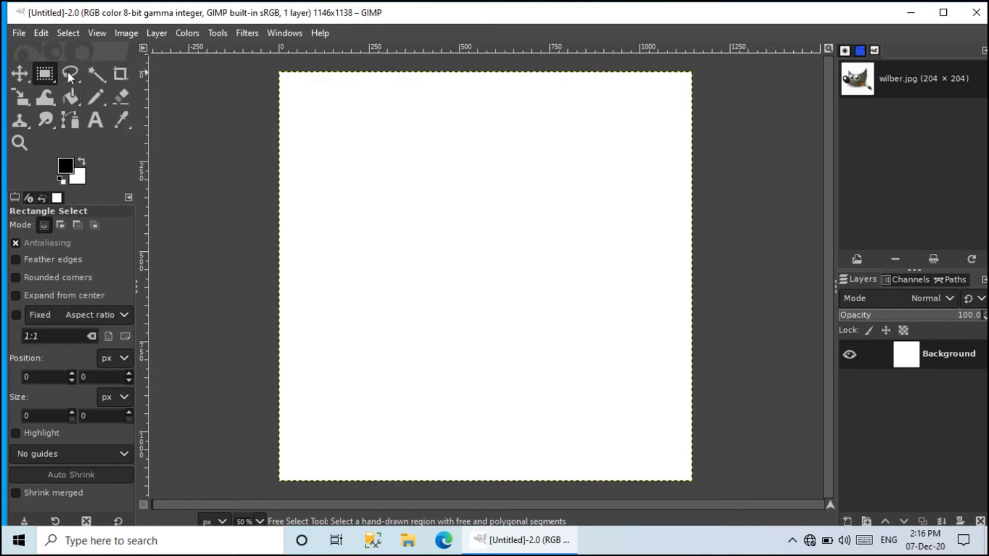
key("i")
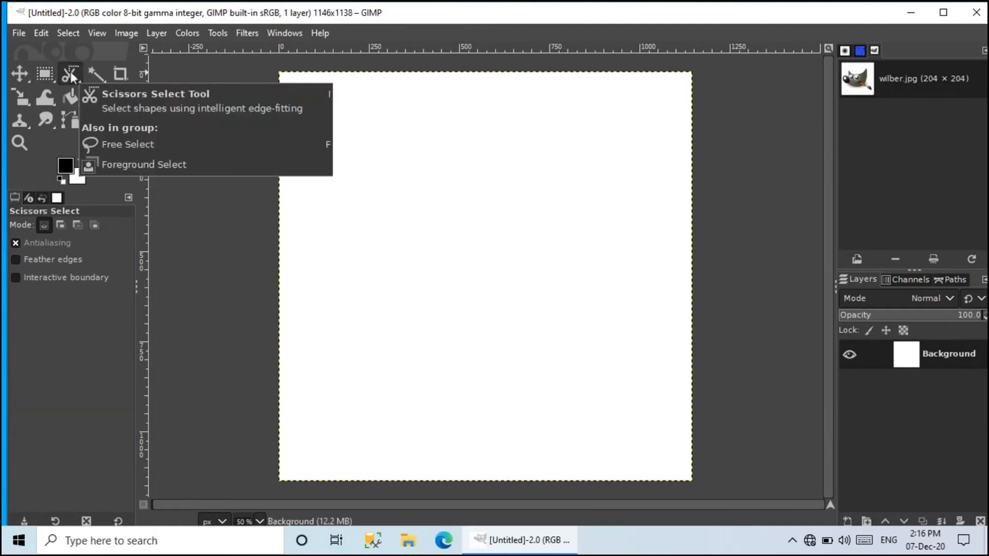
- Draw a rectangular selection about 976 by 882 px on the canvas with Rectangle Select, and clear it
left_click(42, 73)
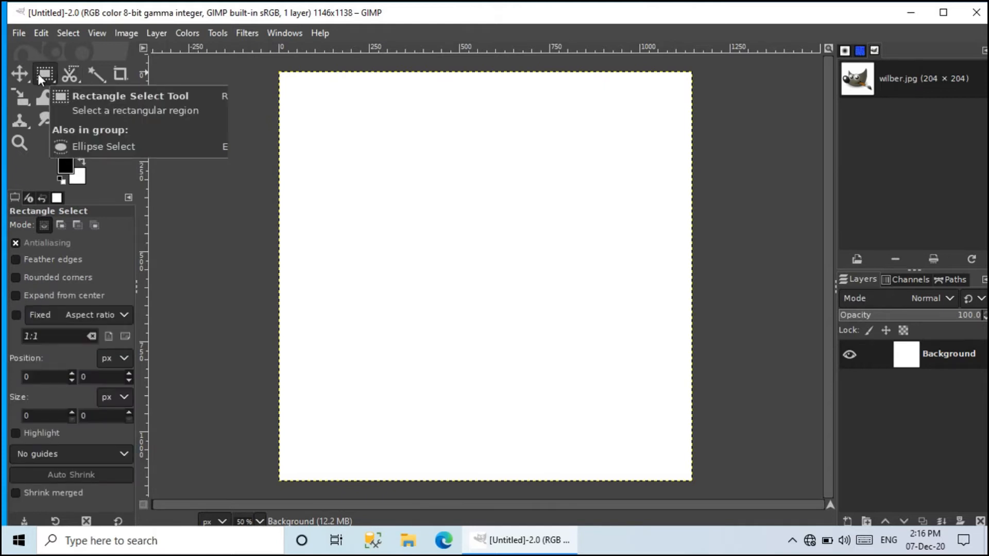
left_click_drag(318, 137, 670, 456)
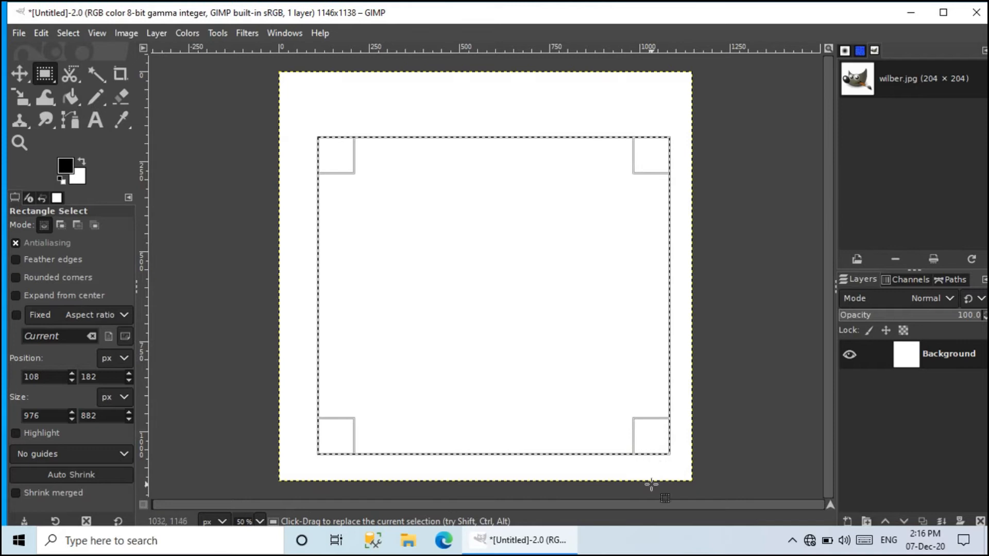
left_click(665, 468)
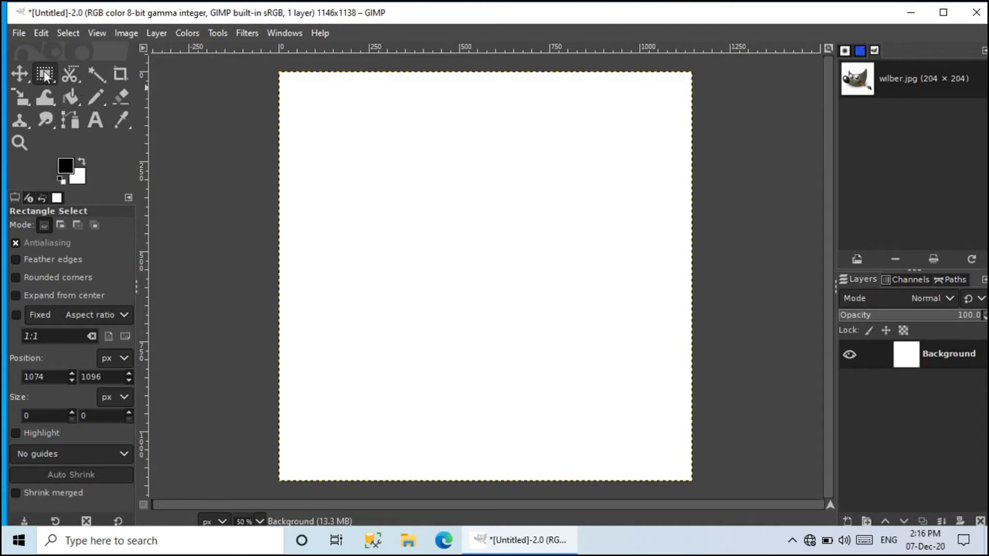
- Draw a rectangular selection about 1022 by 910 px inside the canvas and stroke it with a 12 px solid black line
left_click(45, 75)
left_click_drag(309, 125, 677, 452)
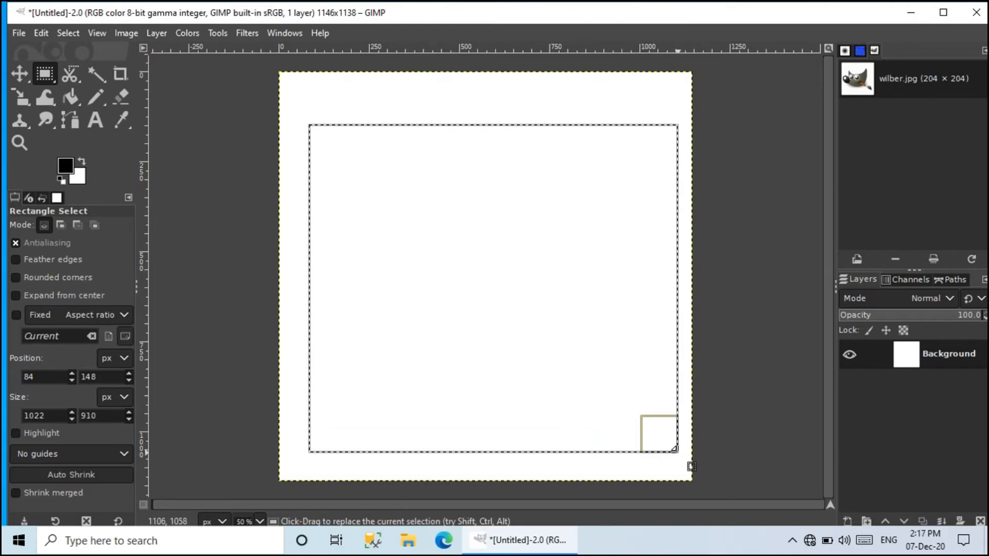
left_click(42, 34)
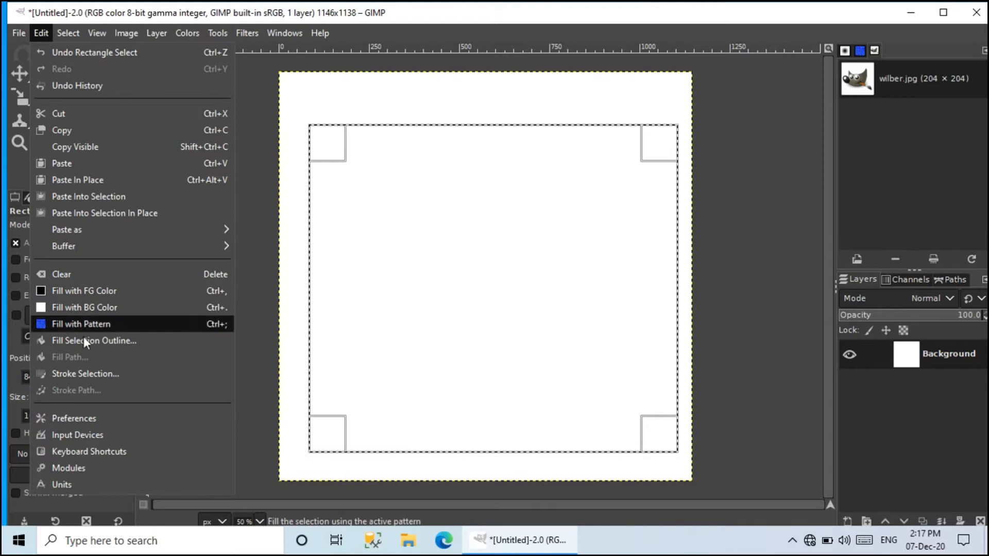
left_click(100, 370)
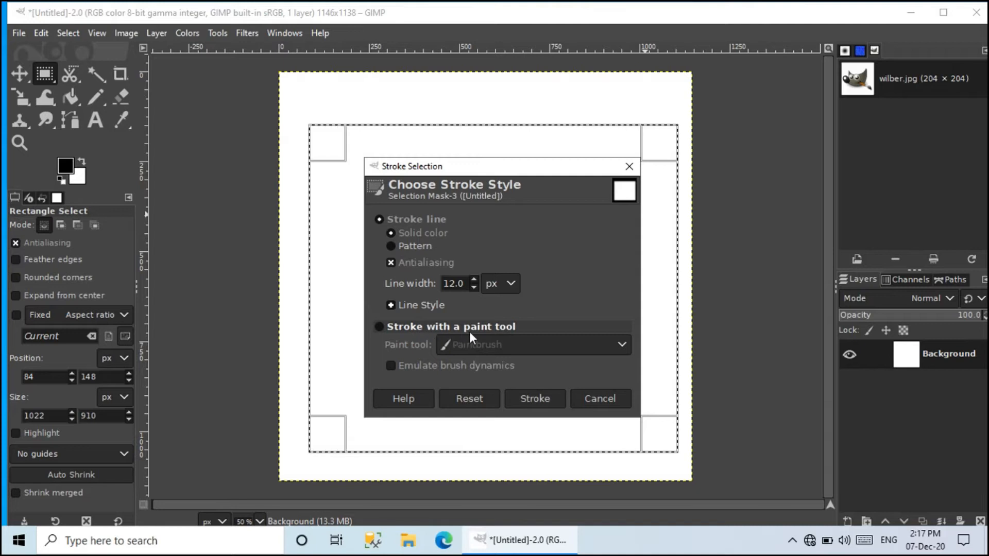
left_click(379, 326)
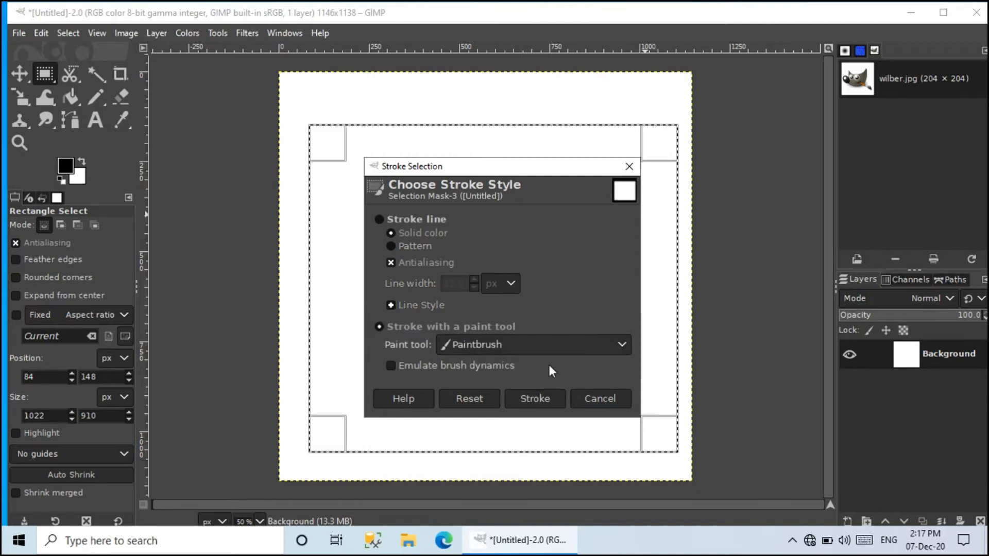
left_click(622, 345)
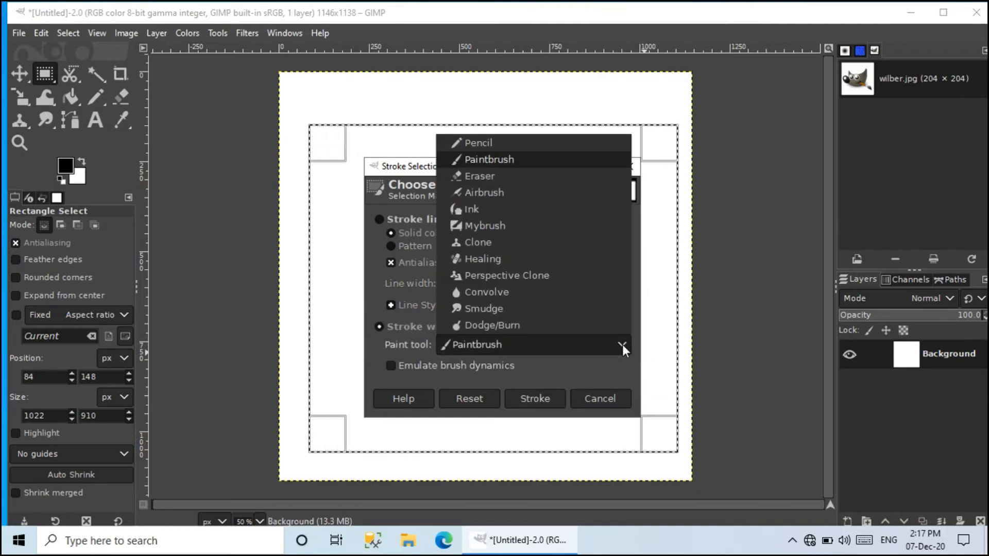
left_click(376, 326)
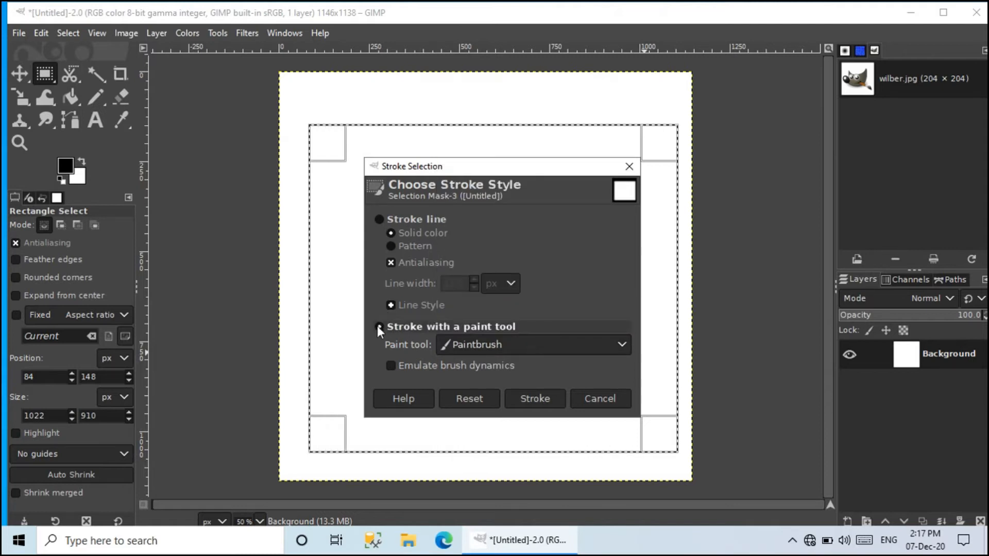
left_click(379, 220)
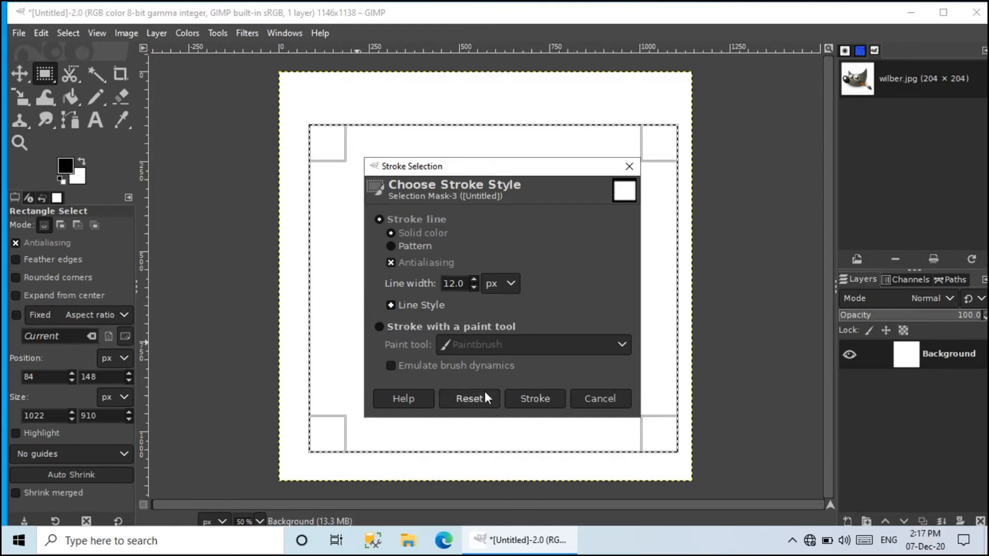
left_click(531, 397)
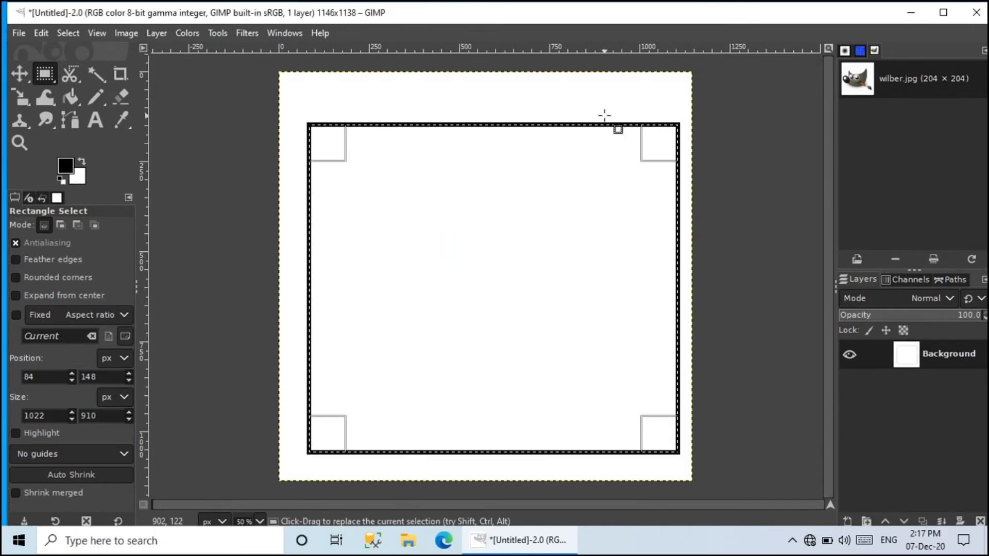
- Clear the selection and use Bucket Fill to color the inside of the black-outlined rectangle teal (008696)
left_click(639, 82)
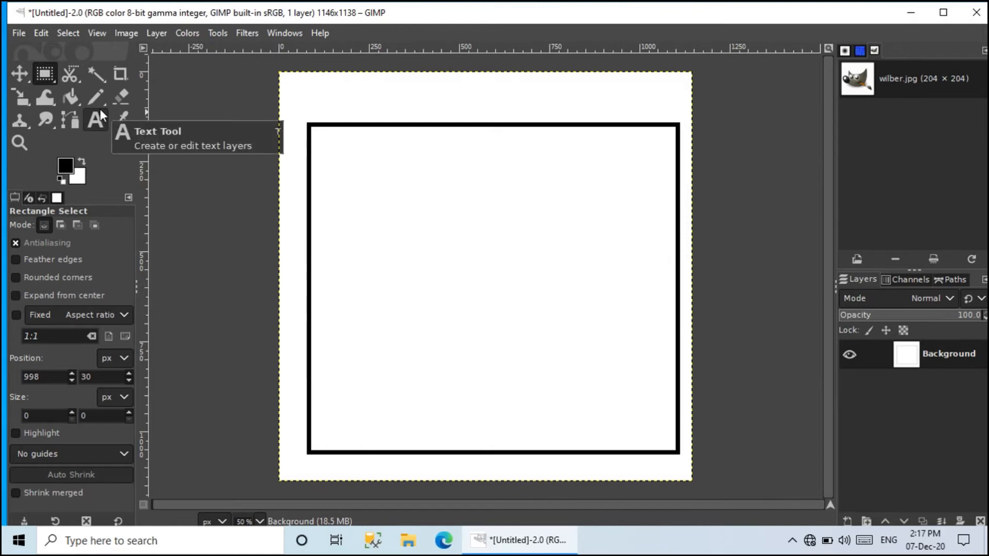
left_click(72, 98)
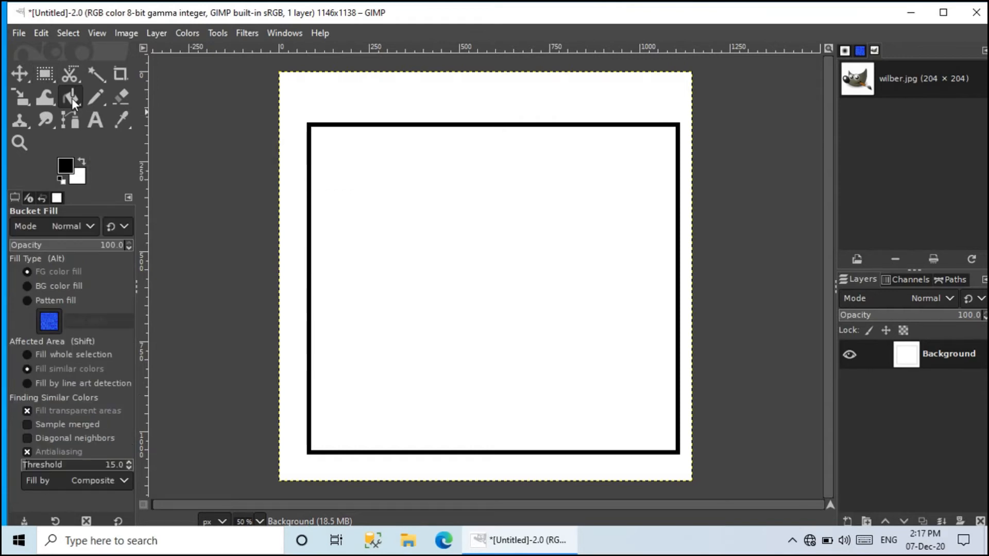
left_click(64, 161)
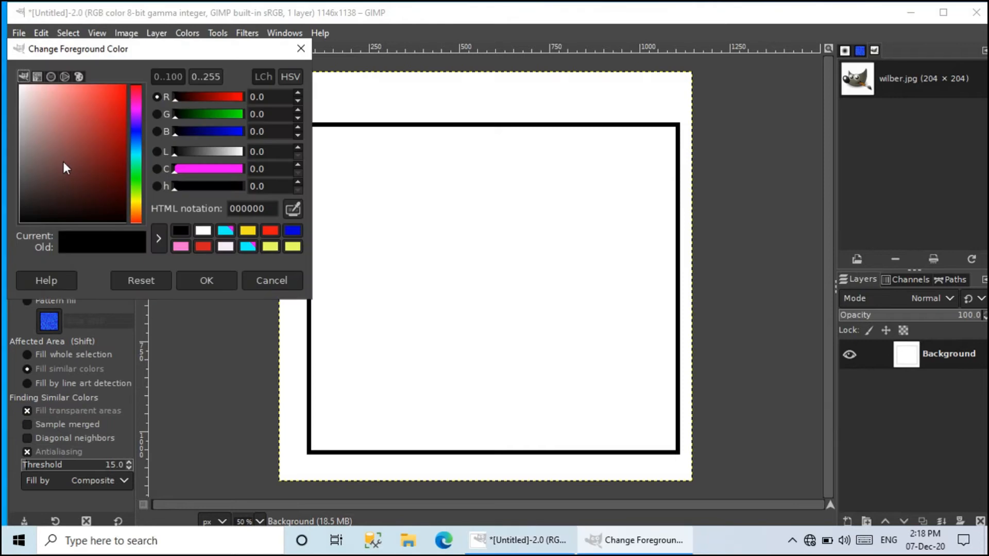
left_click(230, 168)
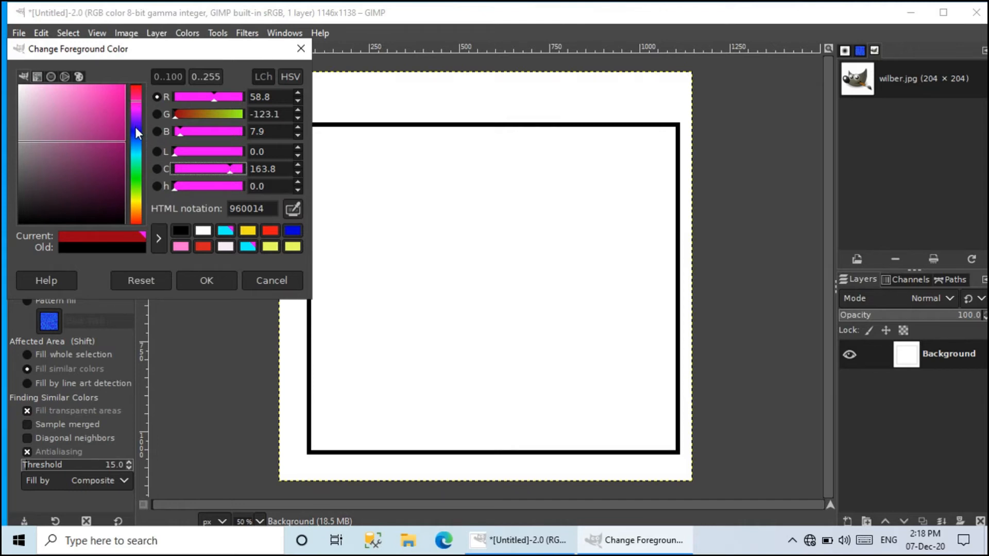
left_click(137, 151)
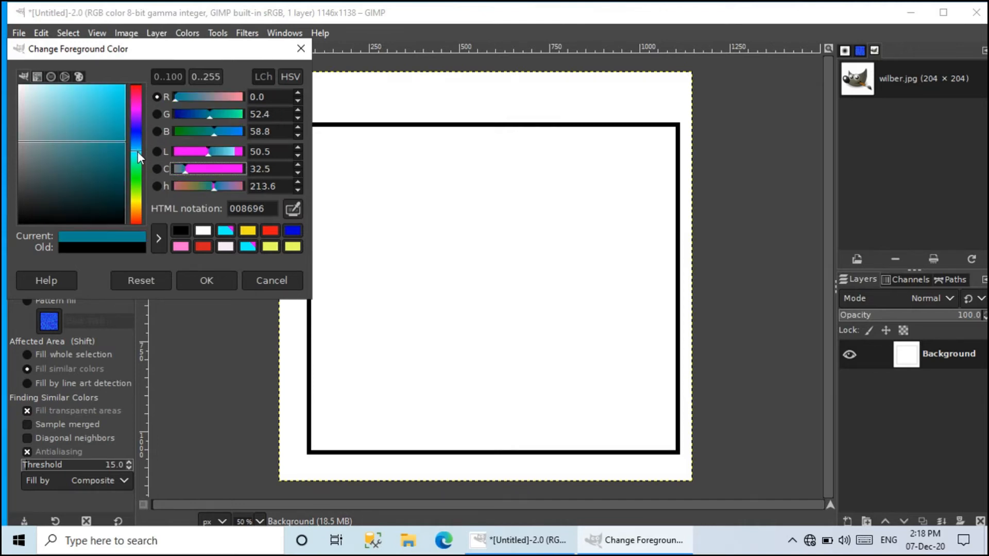
left_click(192, 280)
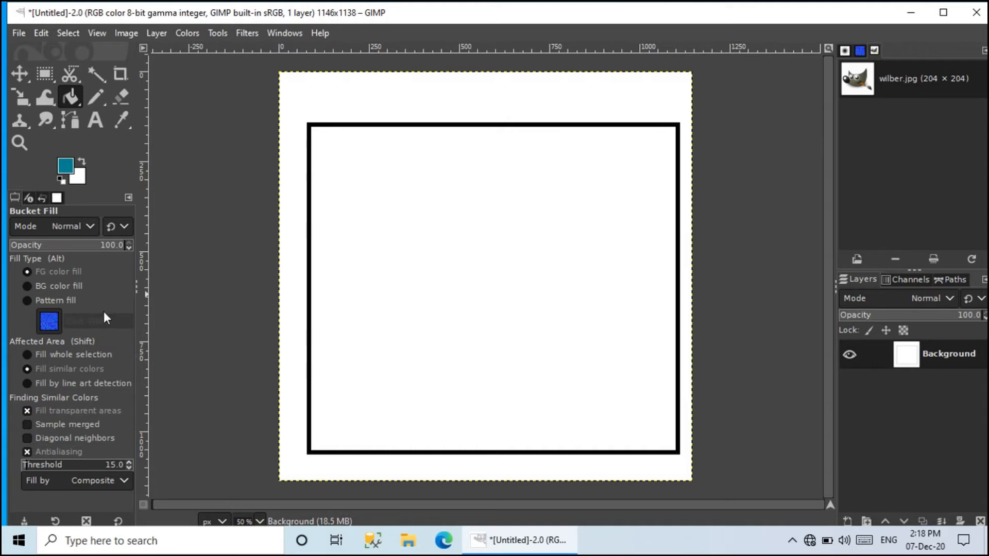
left_click(402, 227)
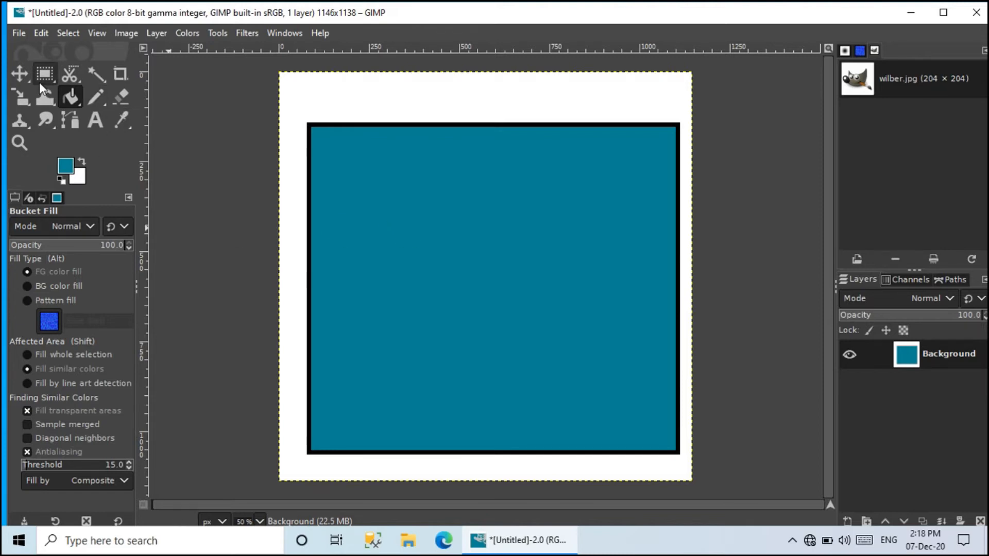
- Draw a rectangular selection about 840 by 632 px inside the teal area and set the foreground color to blue 001dff
left_click(46, 75)
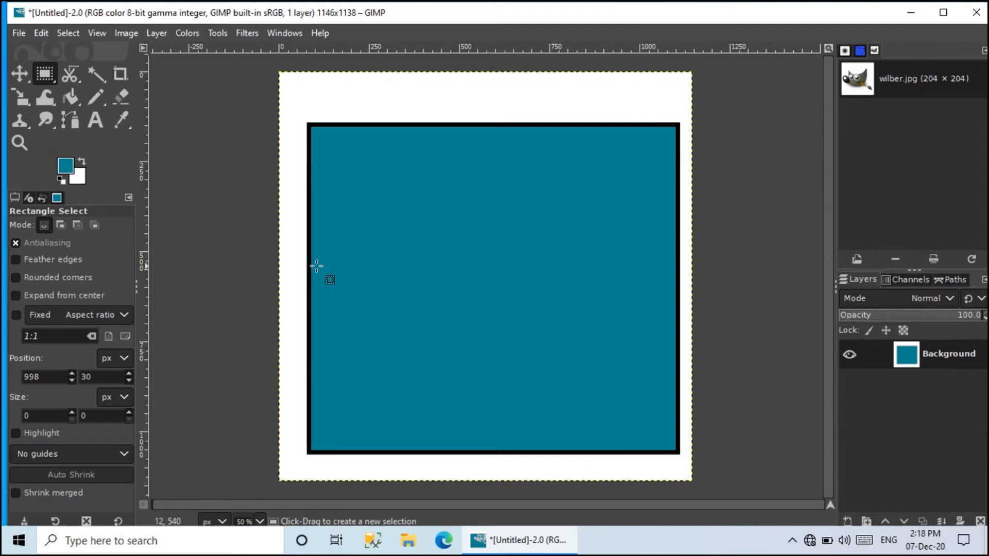
left_click_drag(349, 184, 652, 411)
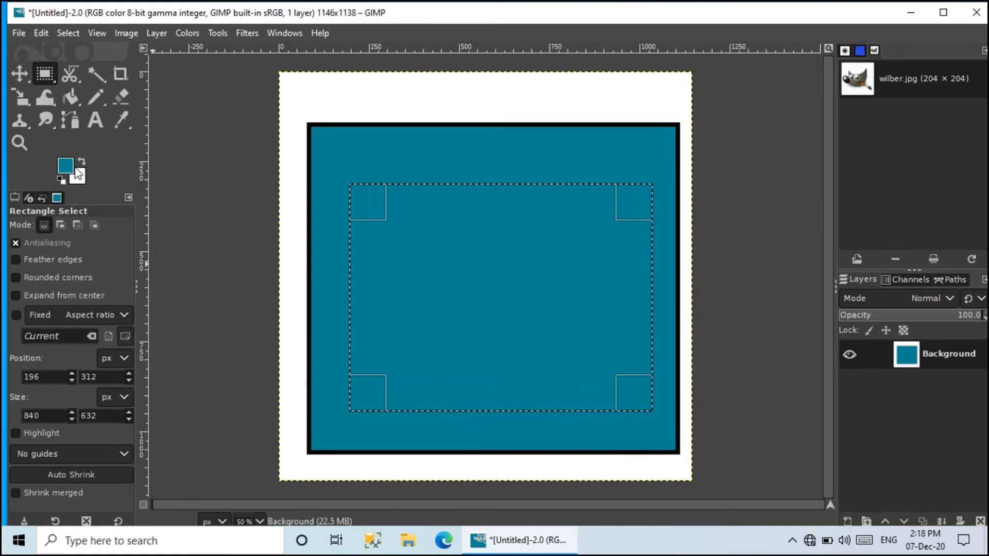
left_click(64, 166)
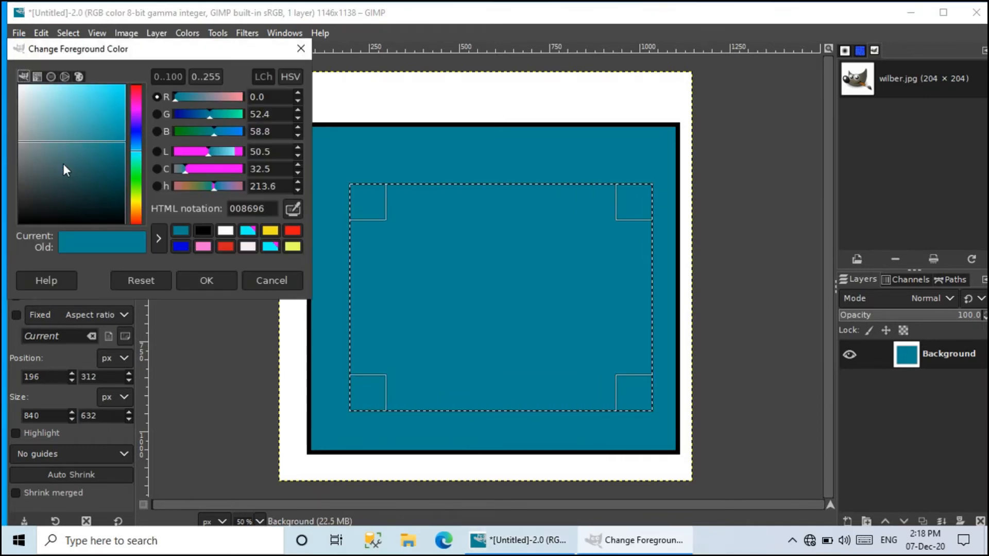
left_click(225, 168)
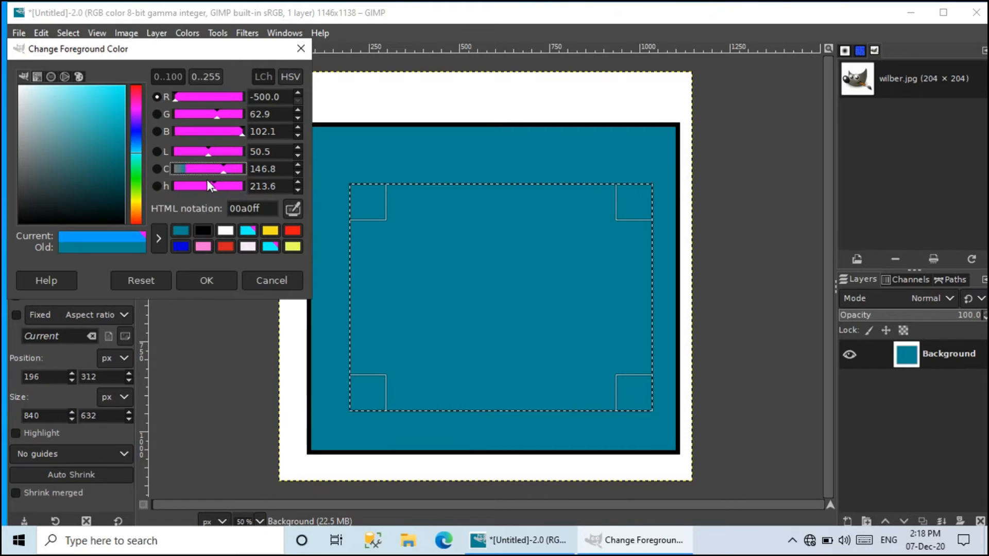
left_click(136, 133)
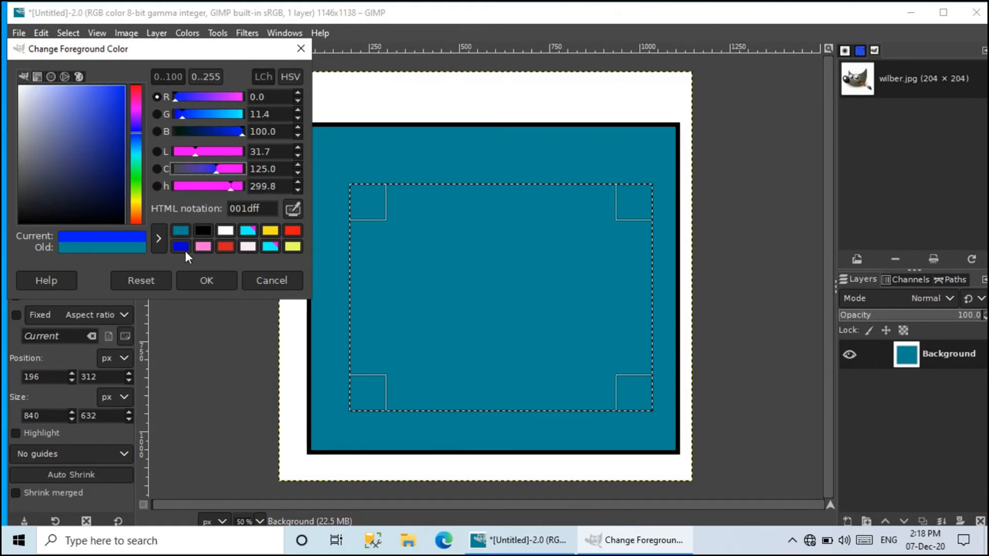
left_click(207, 279)
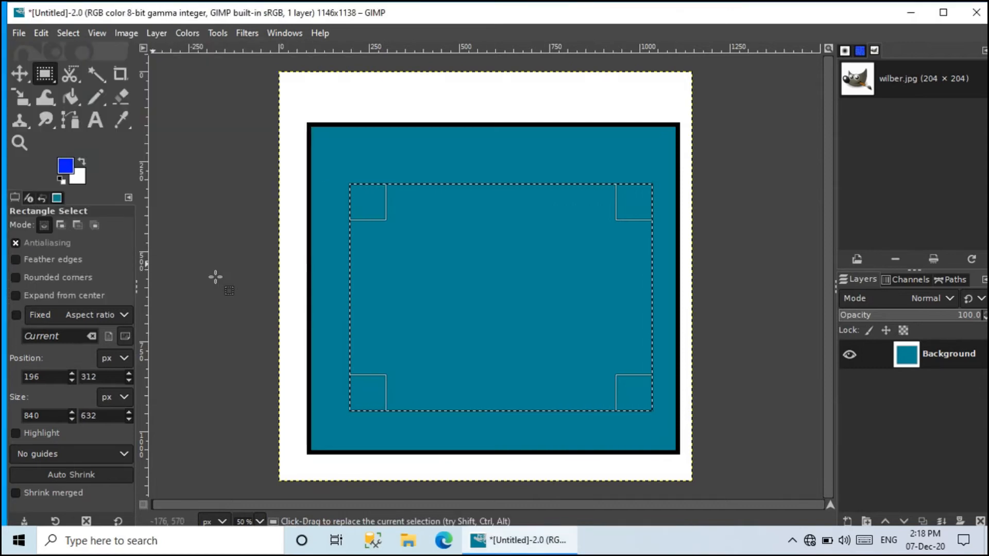
- Stroke the inner rectangular selection with a 12 px solid line in the blue foreground color, and clear the selection
left_click(44, 32)
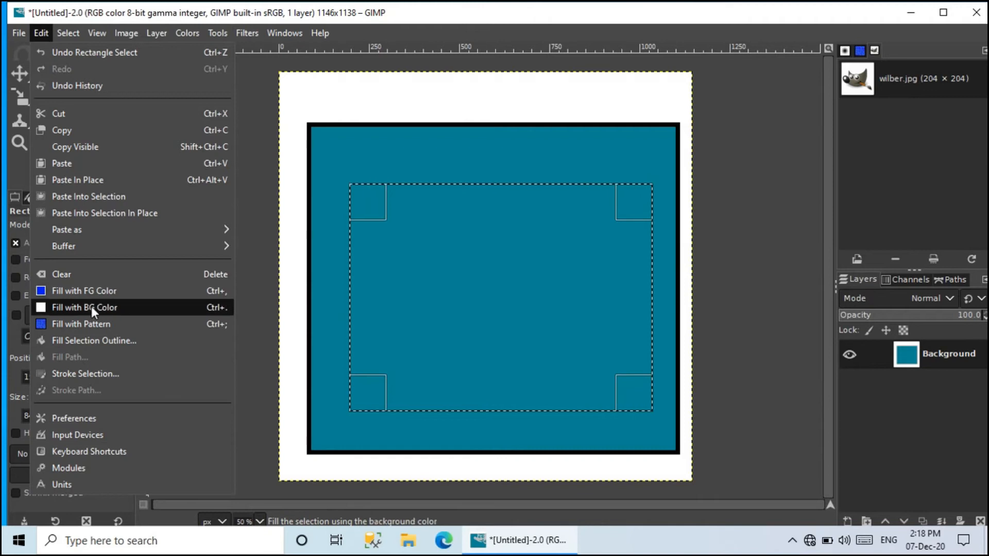
left_click(104, 372)
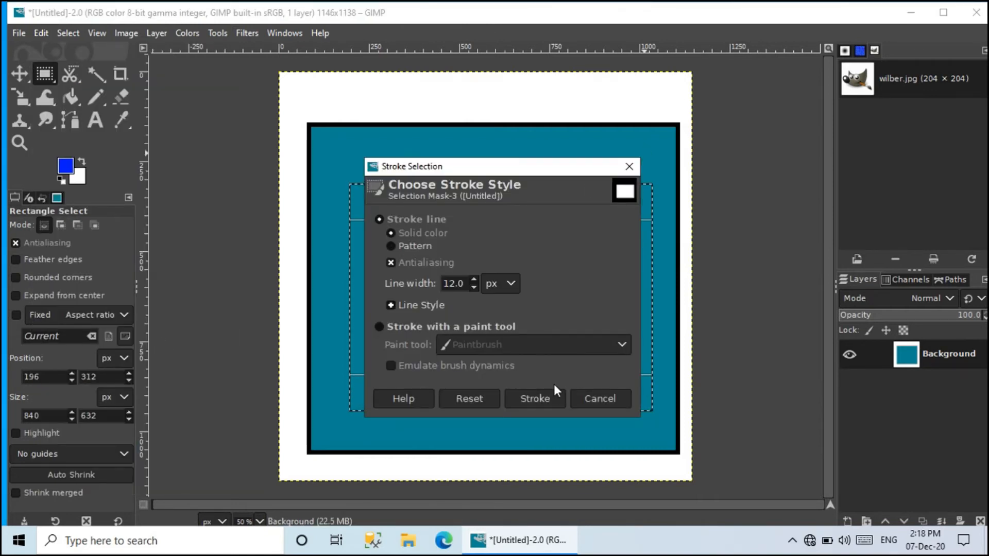
left_click(535, 398)
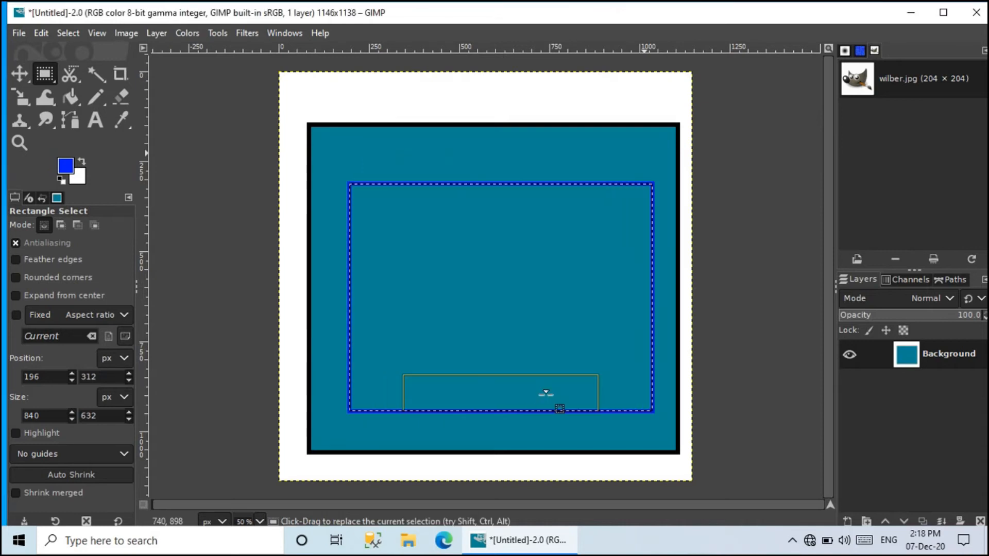
left_click(570, 135)
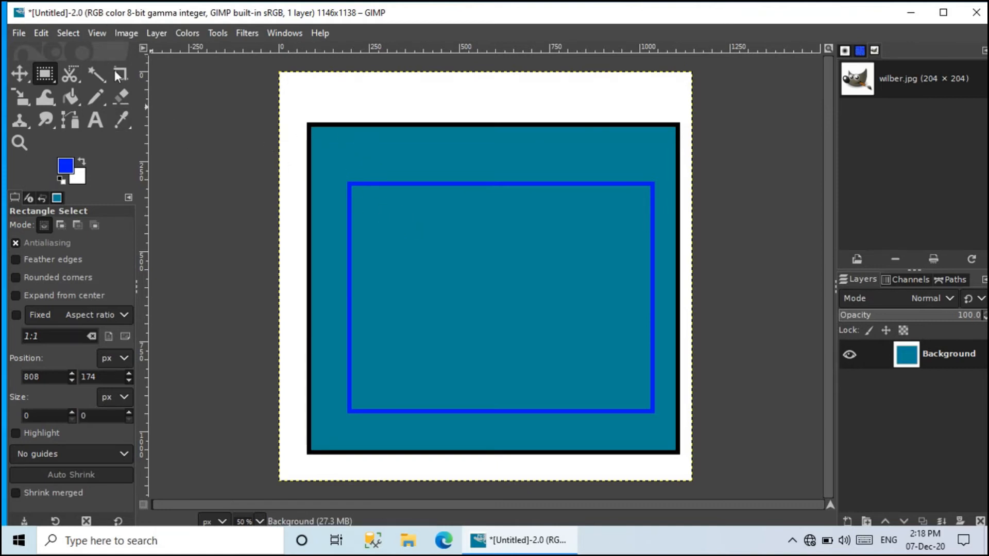
- Set the foreground color to yellow f4e112 and fill the inside of the blue-outlined rectangle with Bucket Fill
left_click(68, 97)
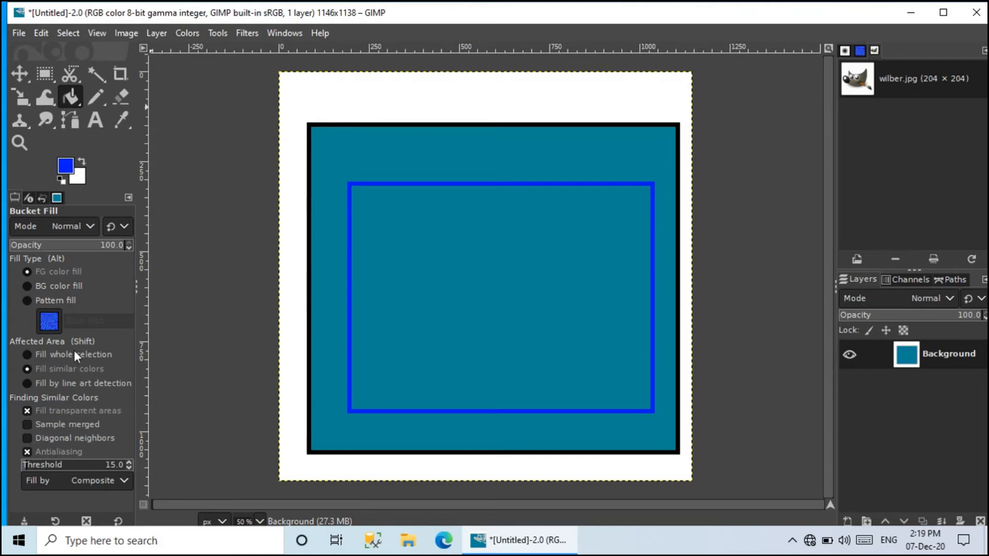
left_click(66, 166)
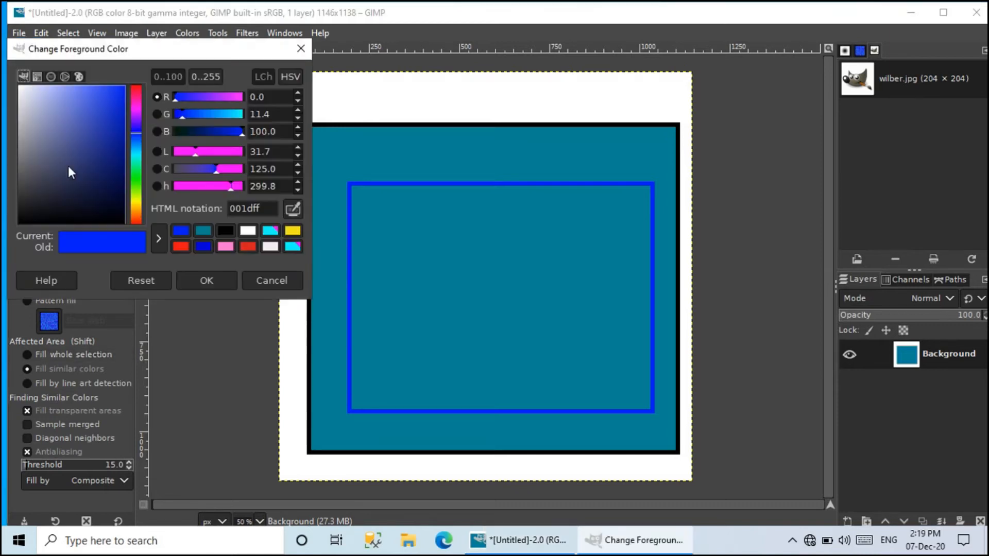
left_click(292, 231)
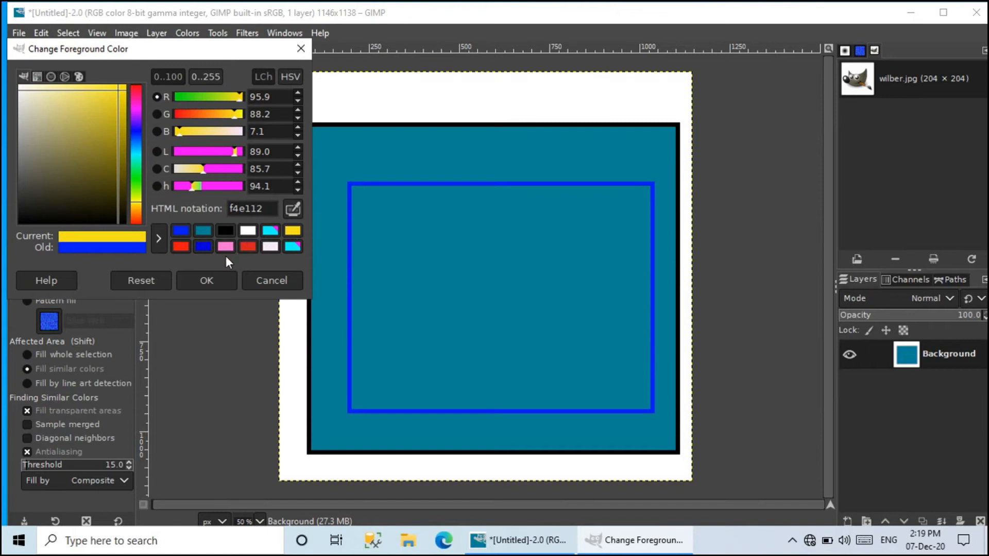
left_click(209, 280)
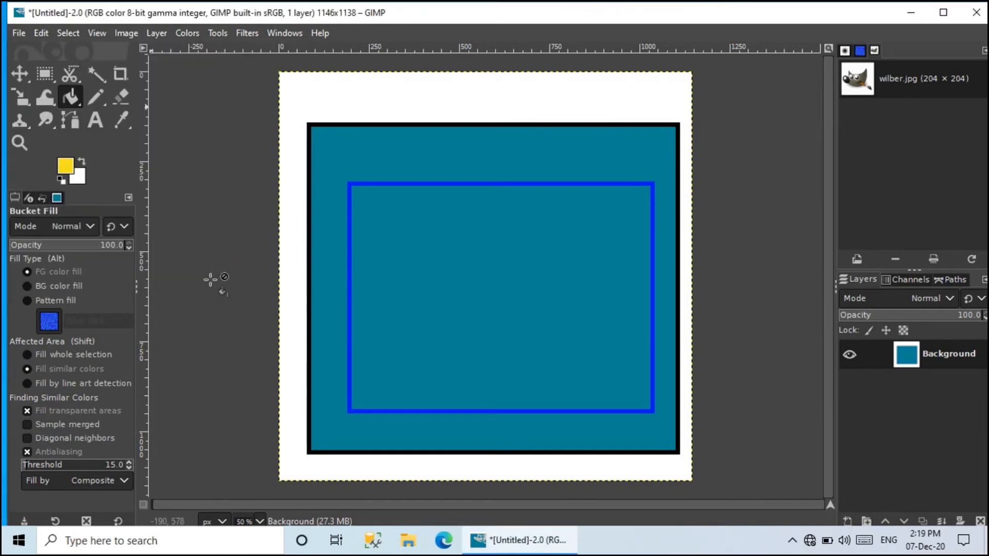
left_click(479, 234)
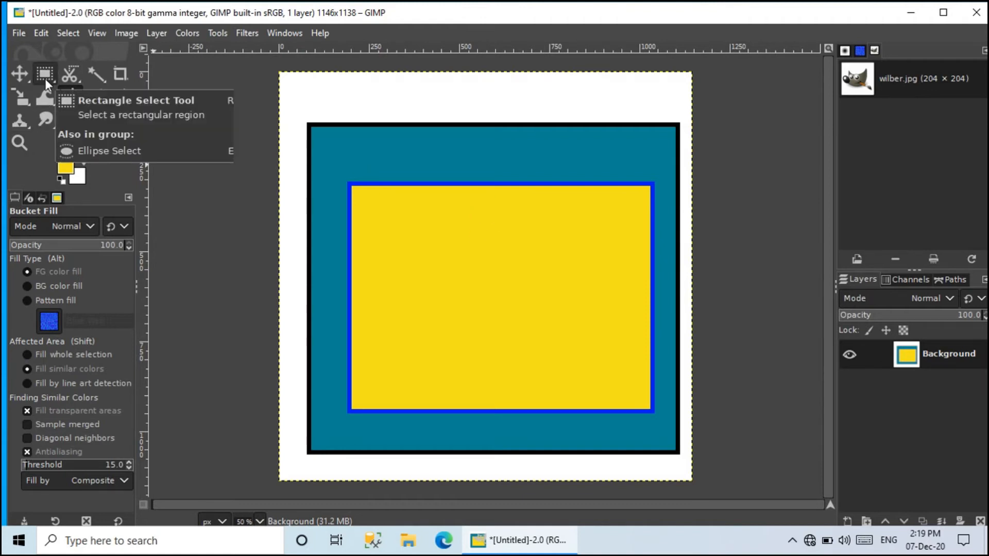
- Draw an elliptical selection about 522 by 416 px inside the yellow rectangle and stroke it with a 12 px Maple Leaves pattern line
key("e")
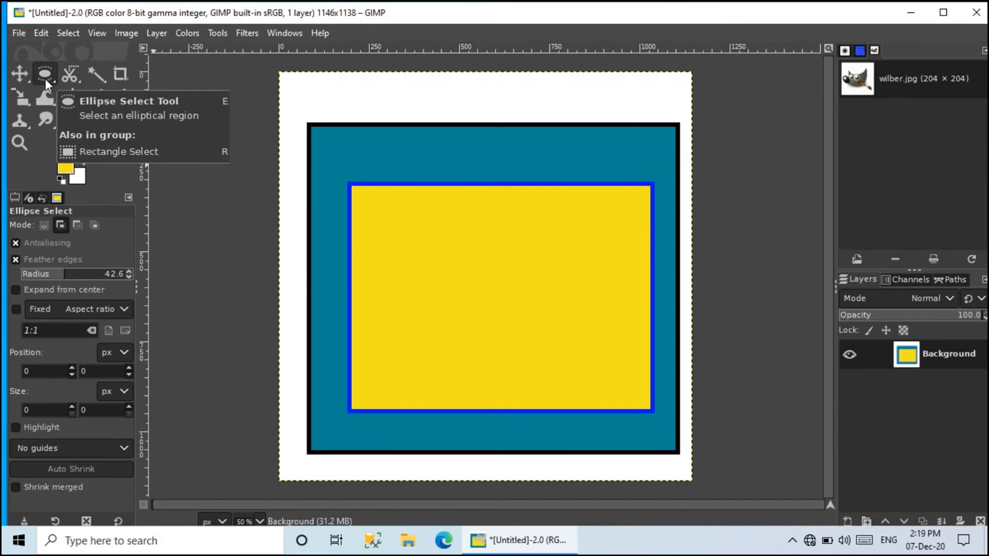
left_click_drag(433, 233, 618, 381)
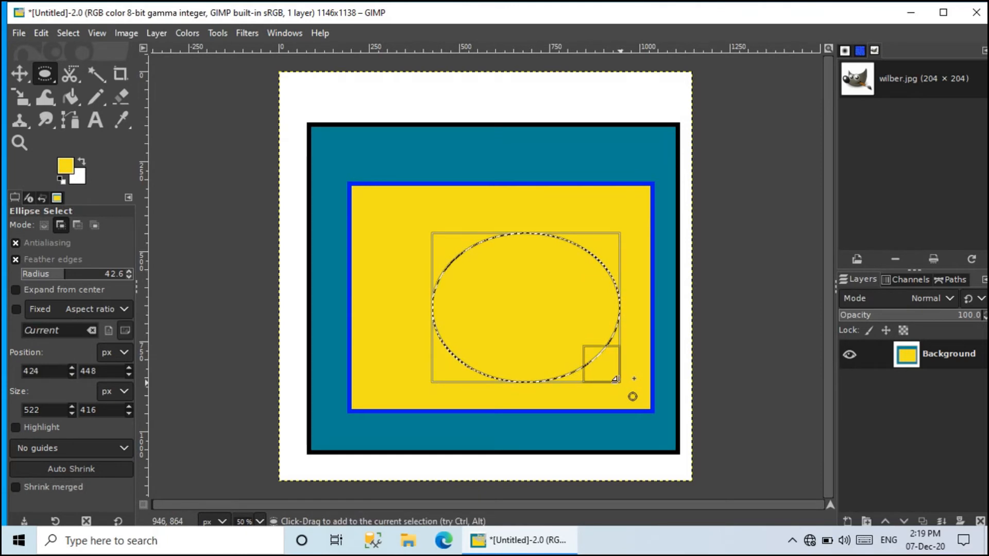
left_click(40, 33)
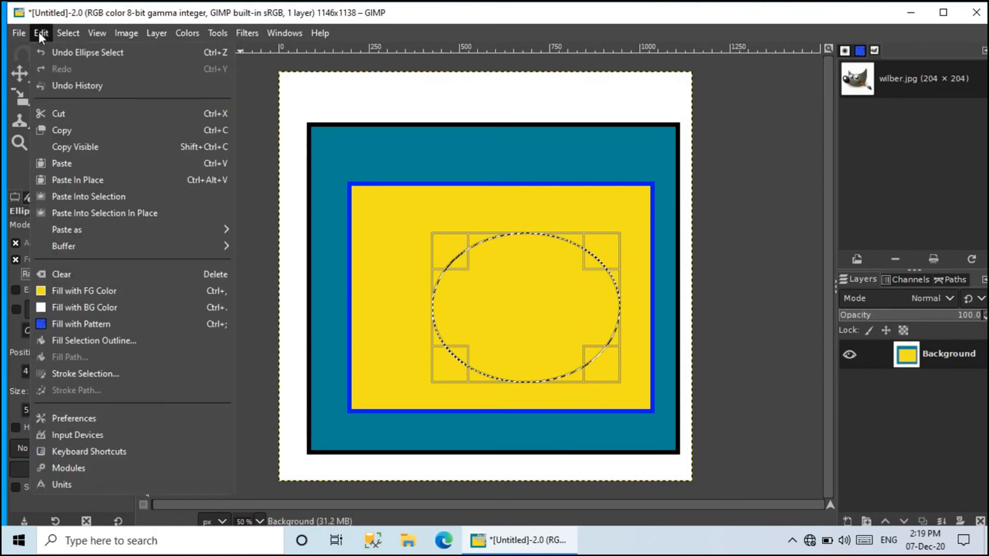
mouse_move(90, 231)
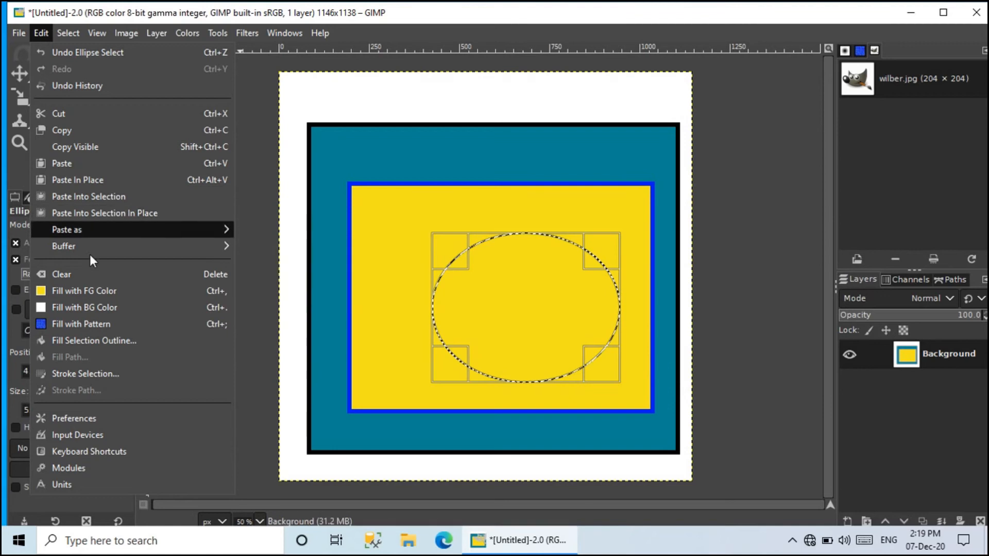
left_click(100, 371)
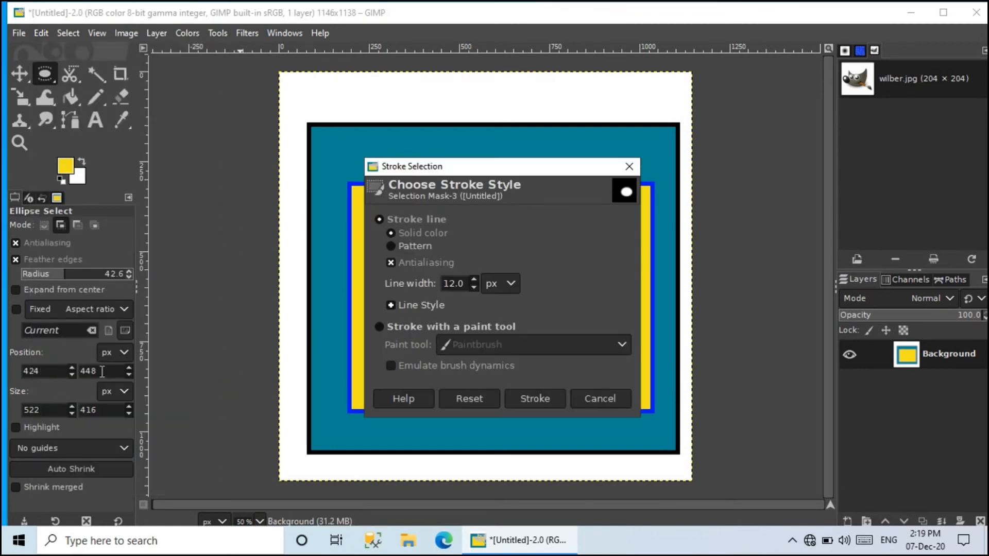
left_click(425, 248)
left_click(861, 51)
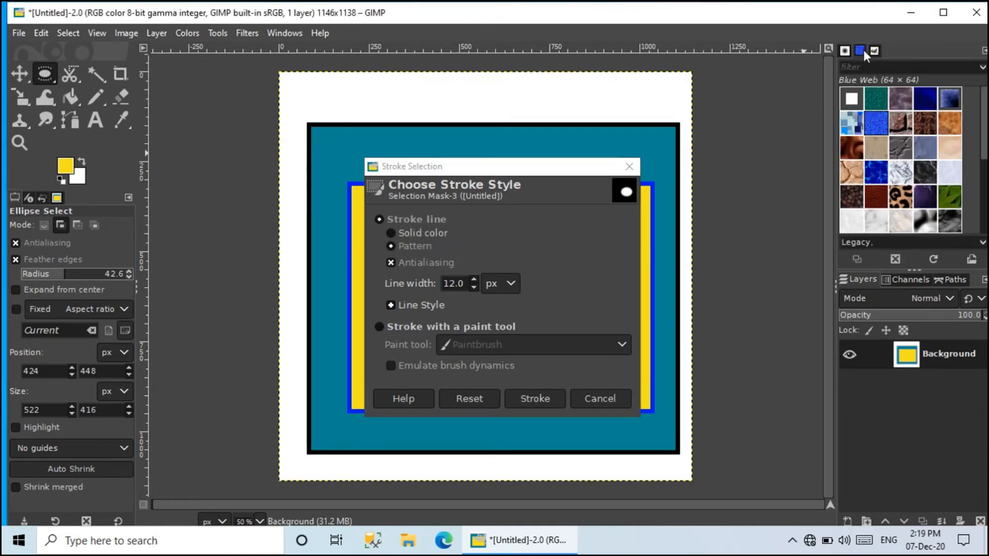
left_click(950, 194)
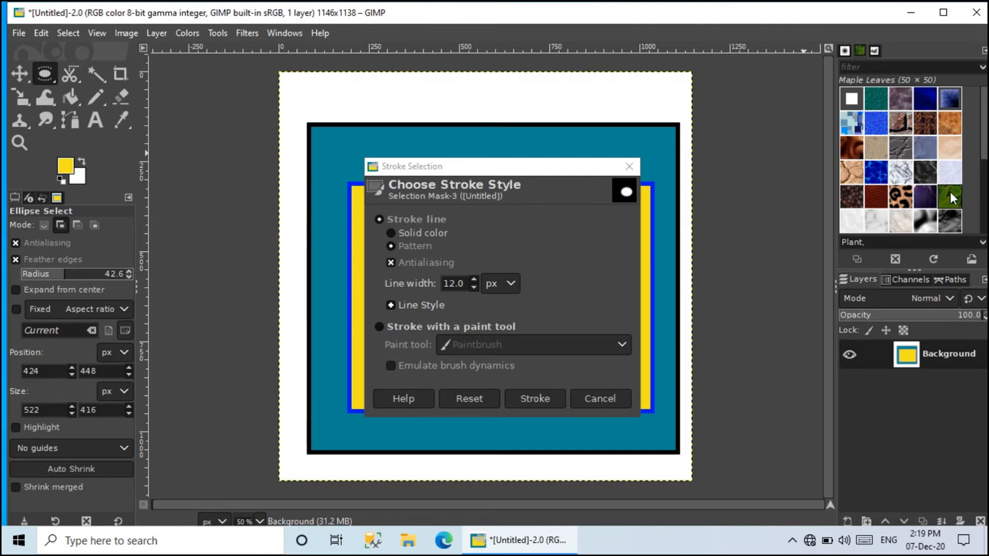
left_click(533, 397)
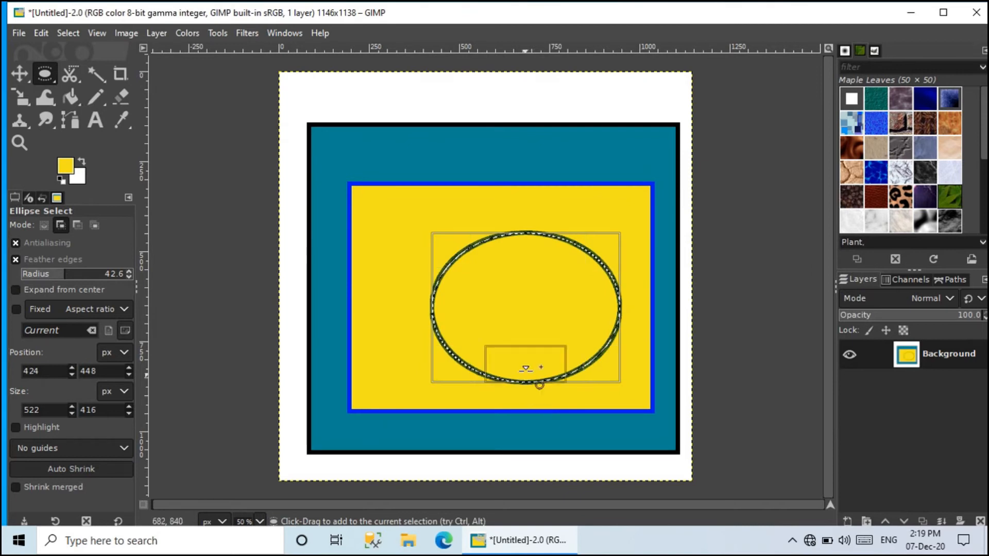
left_click(638, 148)
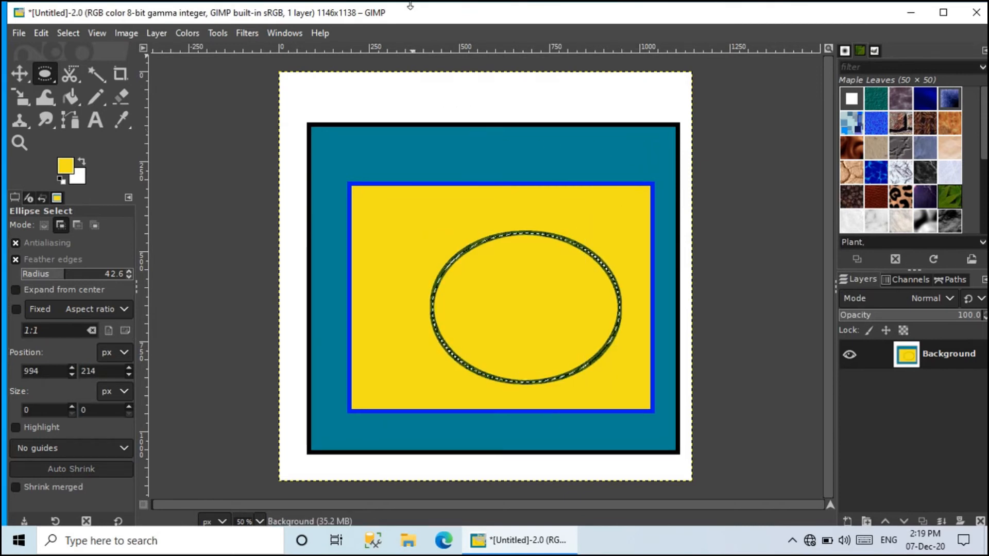
- Set the foreground color to red f41312 and clear the elliptical selection using Rectangle Select in replace mode
left_click(66, 166)
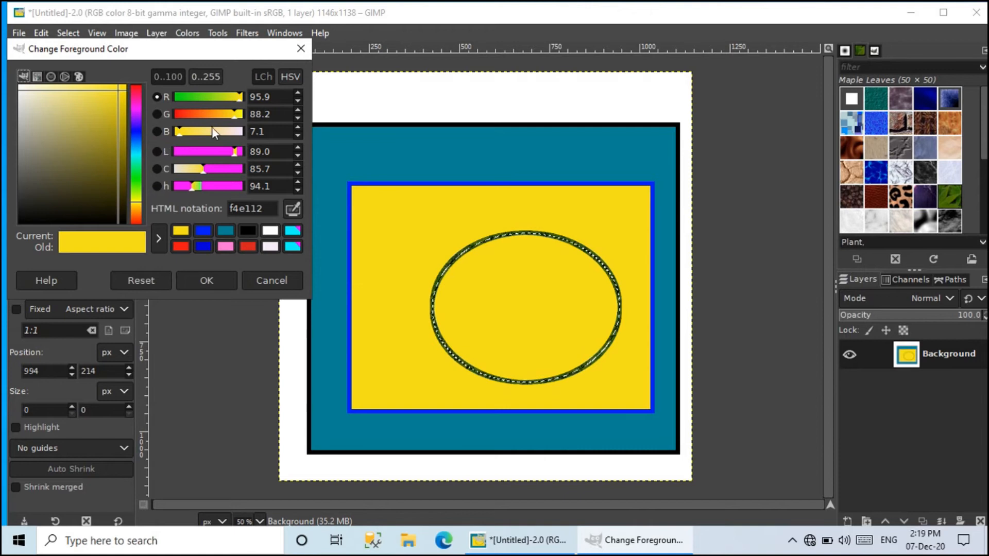
left_click(181, 112)
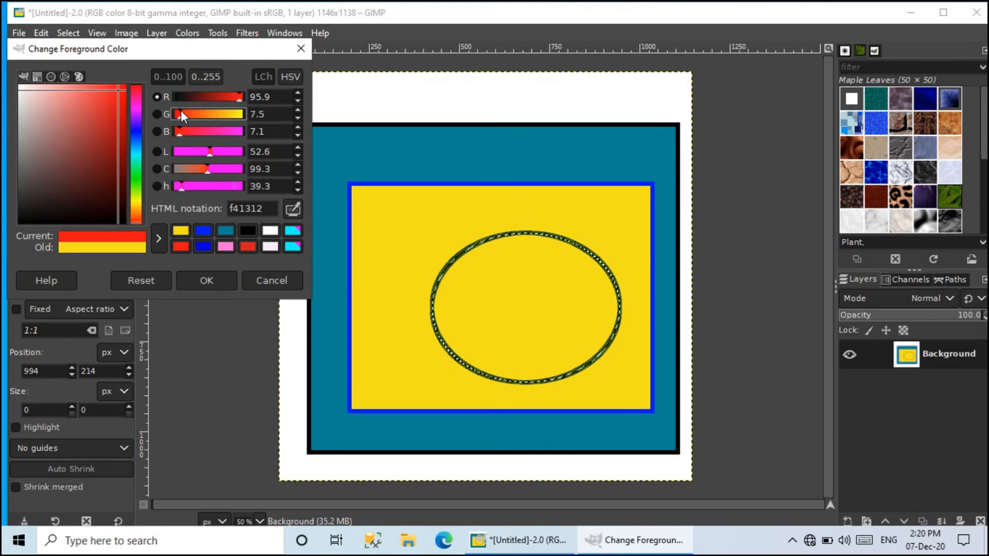
left_click(212, 279)
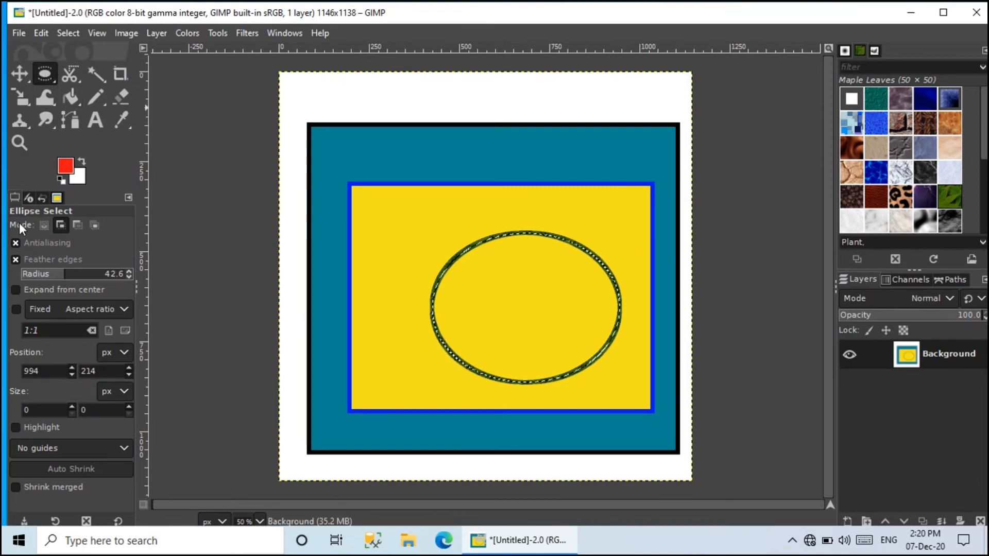
key("r")
left_click(324, 116)
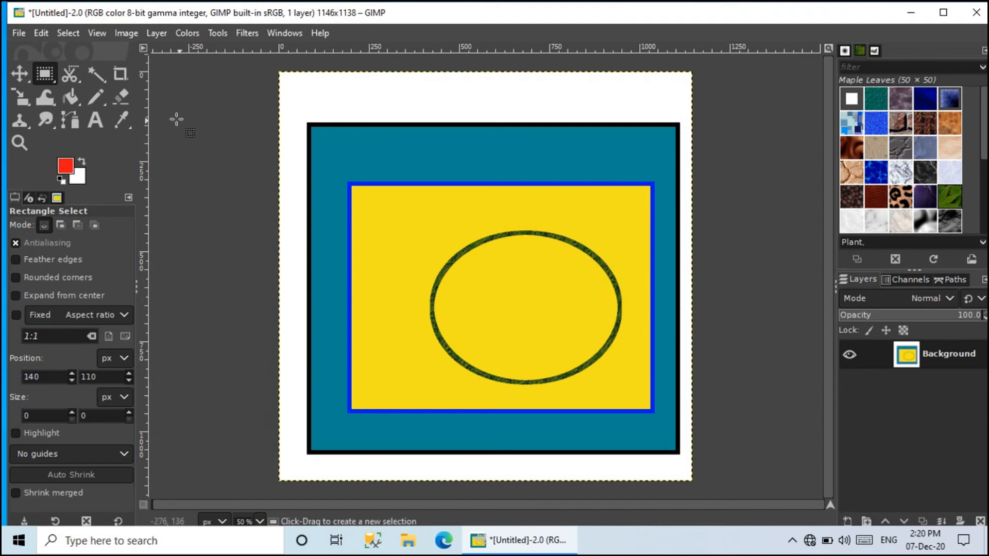
- Fill the ellipse with the red foreground color and draw a text box inside it with the text color set to black 000000
left_click(78, 92)
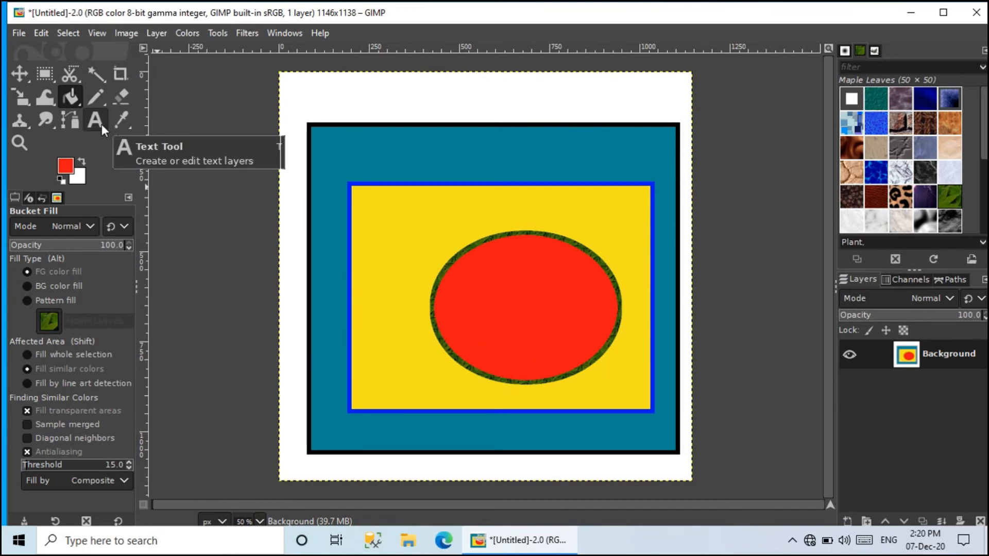
left_click(97, 121)
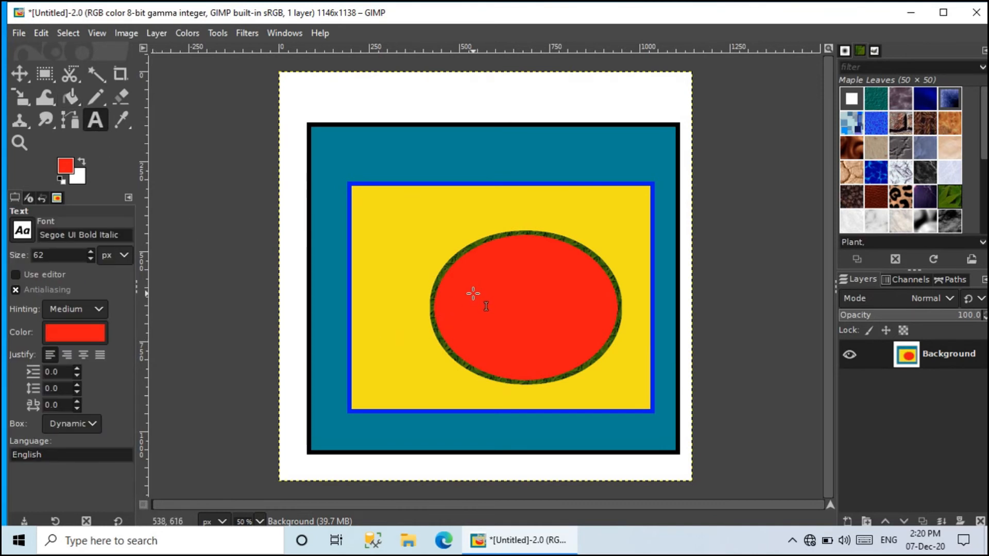
left_click_drag(465, 296, 501, 315)
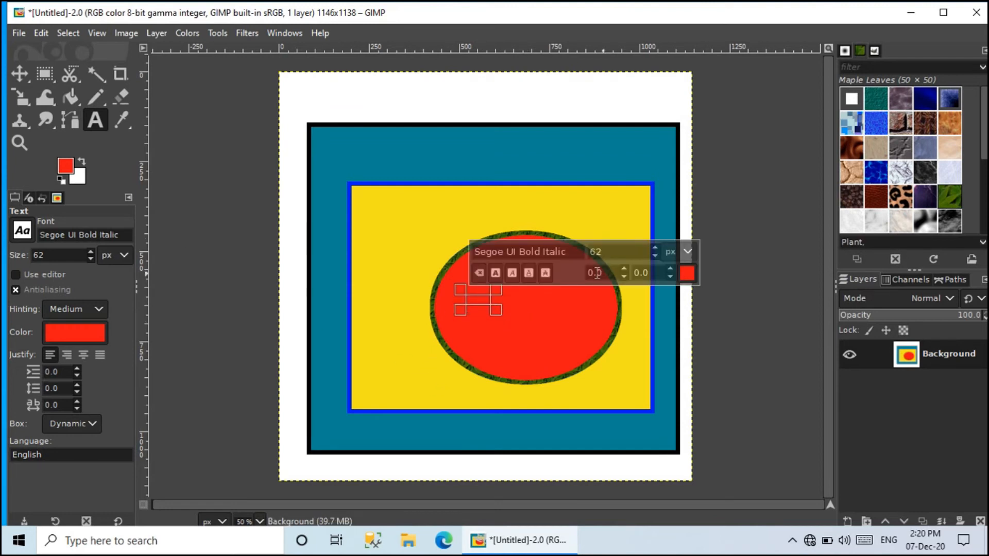
left_click(686, 272)
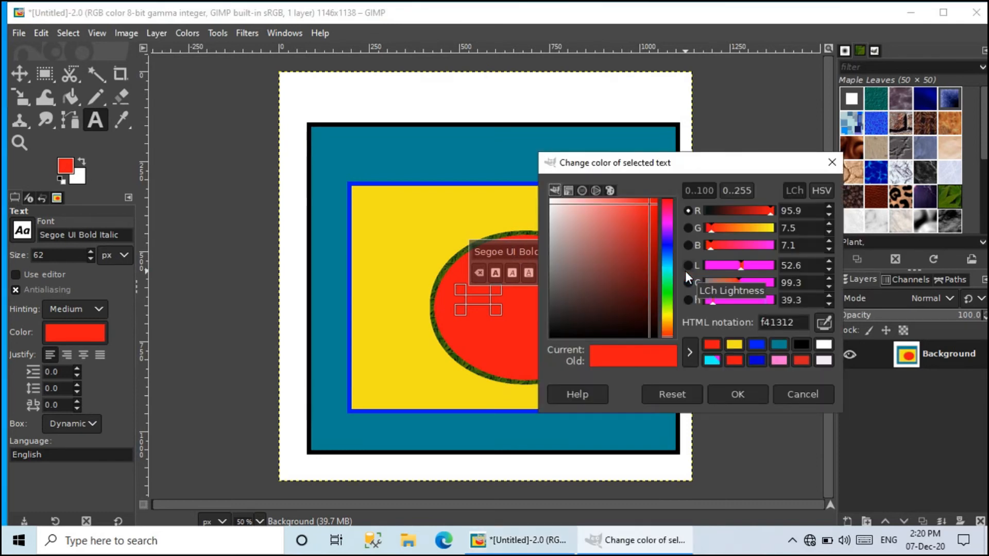
left_click(799, 344)
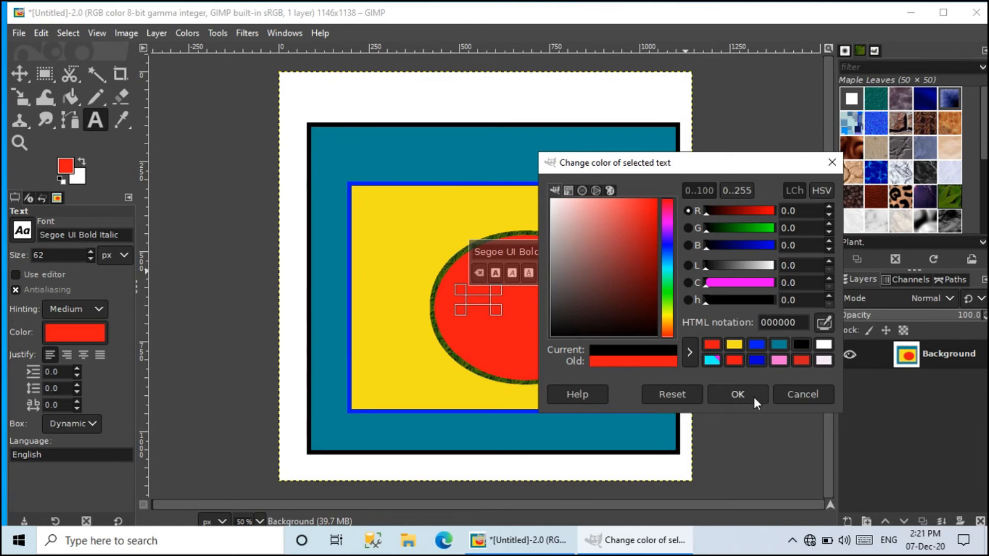
left_click(737, 394)
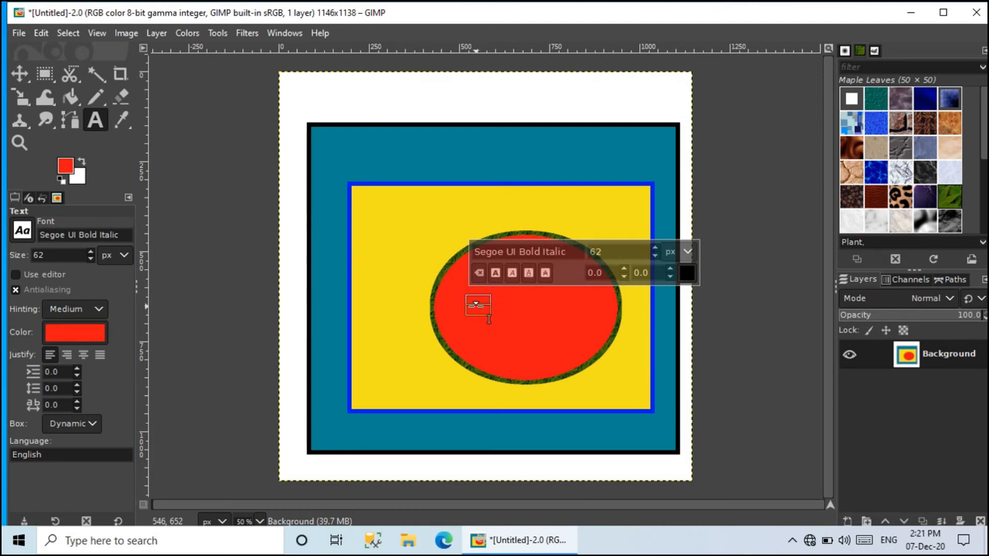
- Enter "welcome" in the text box and enlarge the box to fit the whole word
type("w")
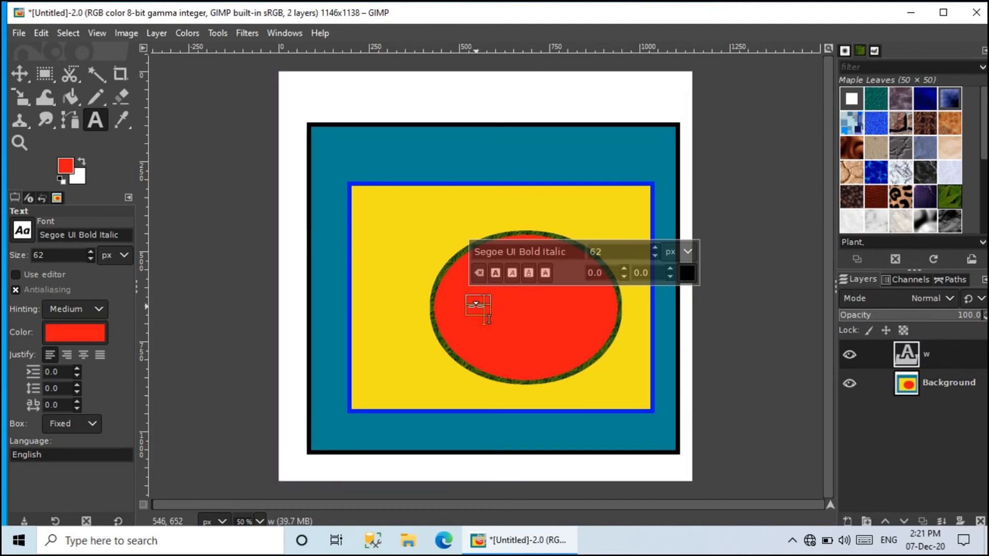
type("el")
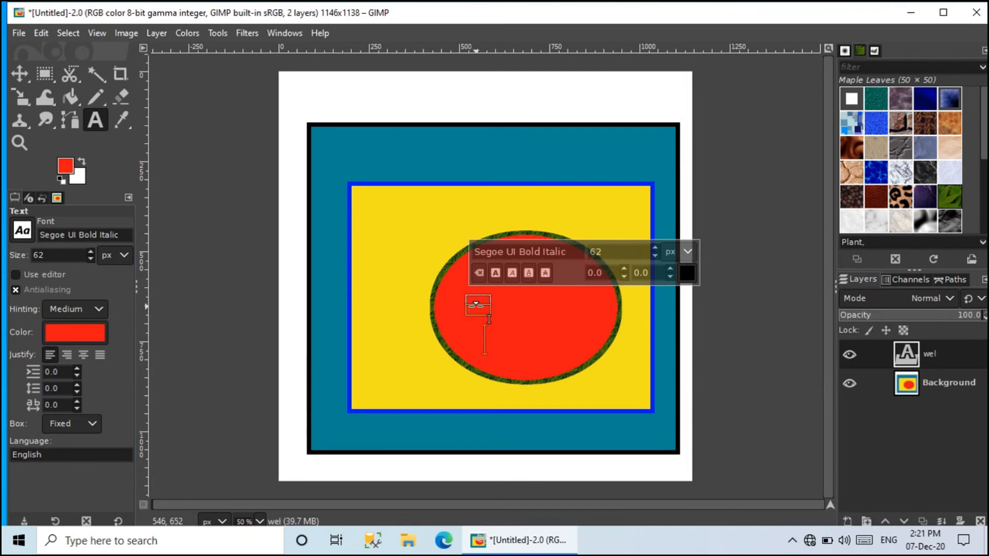
type("come")
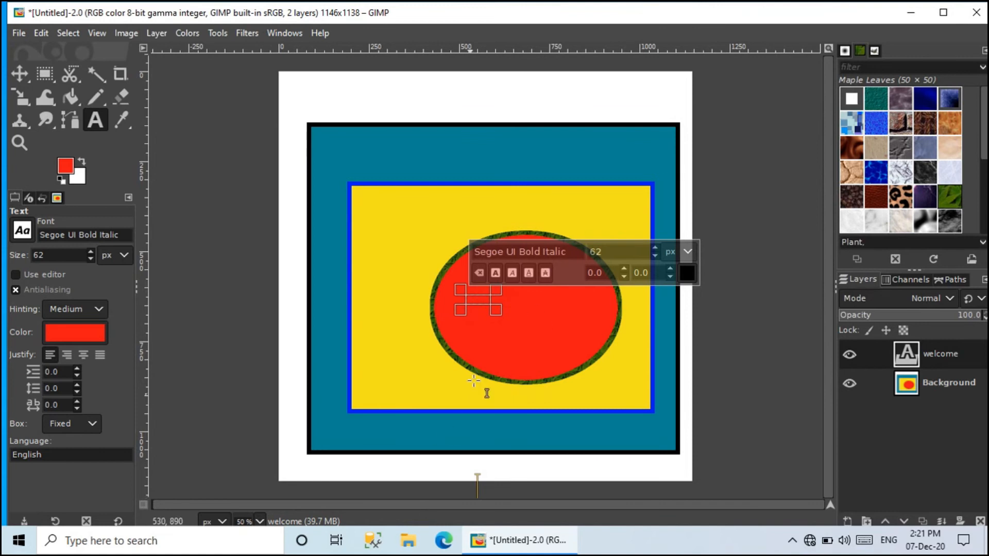
left_click_drag(496, 308, 561, 334)
left_click_drag(521, 361, 521, 333)
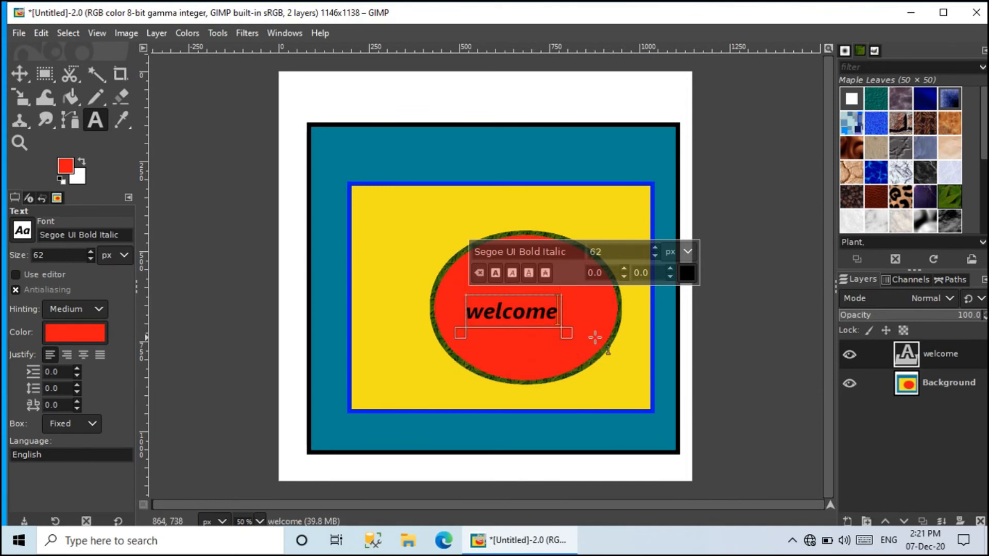
left_click(666, 336)
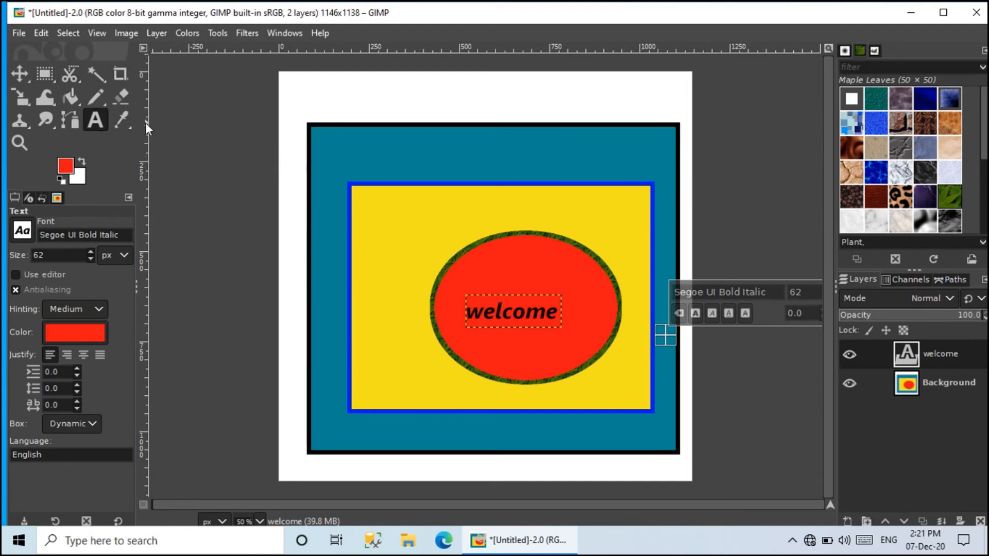
- Draw a rectangular selection about 1098 by 1032 px around the nested shapes
left_click(93, 103)
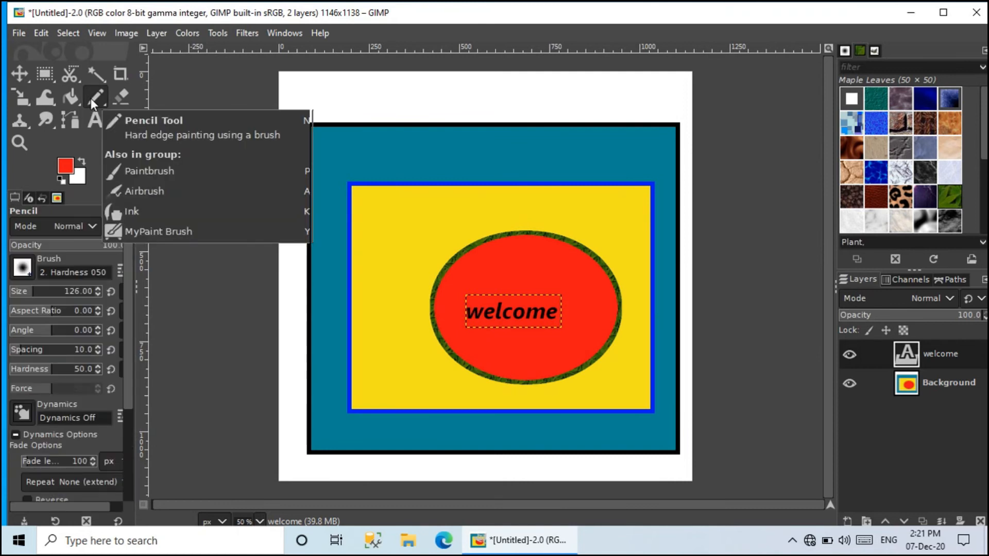
left_click(46, 73)
mouse_move(293, 83)
left_mouse_down()
mouse_move(551, 312)
mouse_move(615, 424)
mouse_move(609, 484)
mouse_move(635, 488)
mouse_move(708, 430)
mouse_move(689, 454)
left_mouse_up()
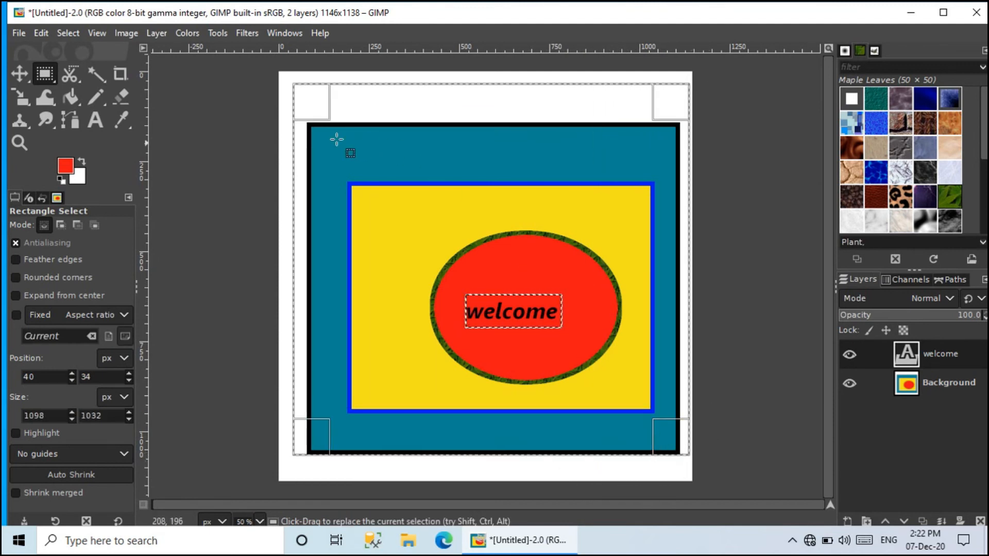
- Activate the Pencil tool and set the foreground color to black 000000
left_click(97, 97)
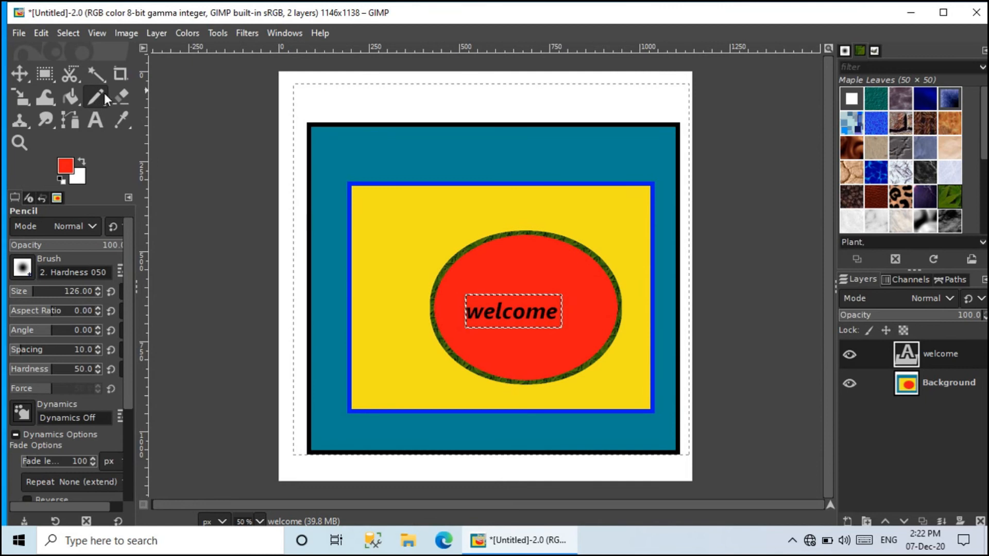
left_click(65, 168)
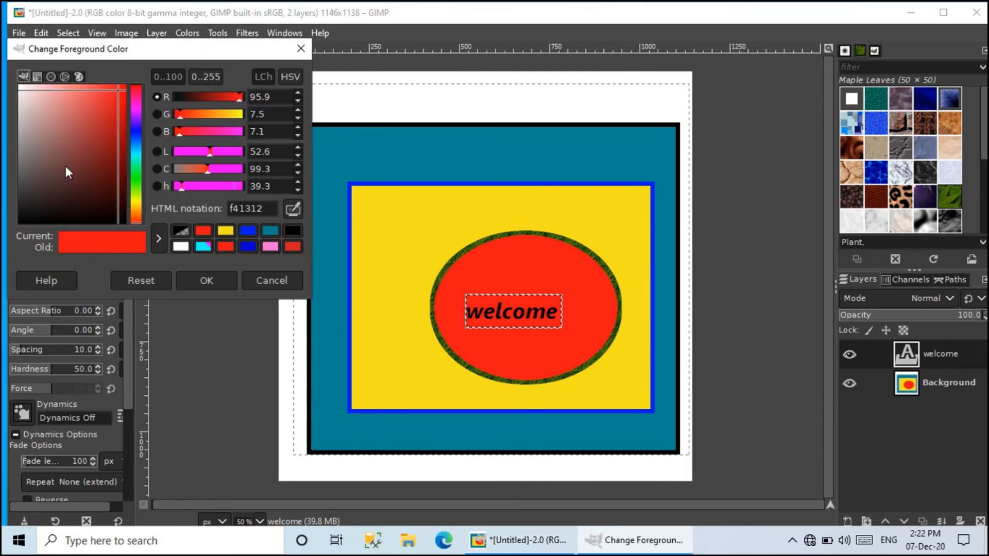
left_click(289, 231)
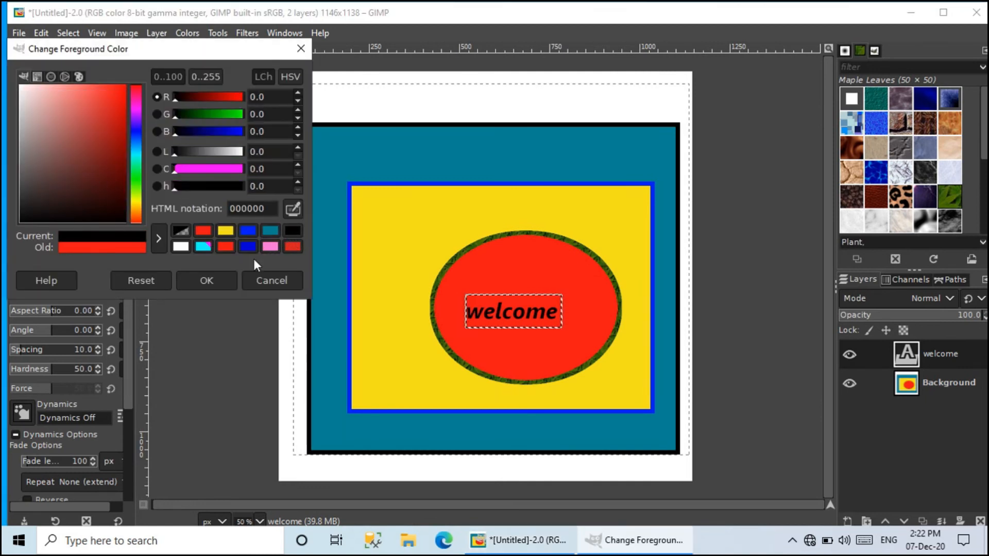
left_click(211, 280)
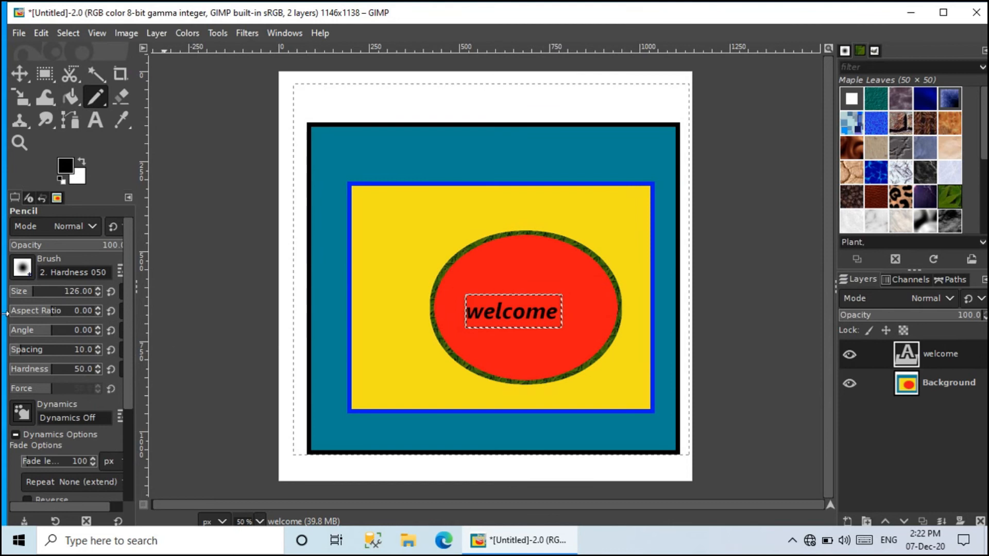
- Set the pencil size to 37 and draw a short stroke on the Background layer at the teal rectangle's upper edge
left_click_drag(37, 291, 30, 289)
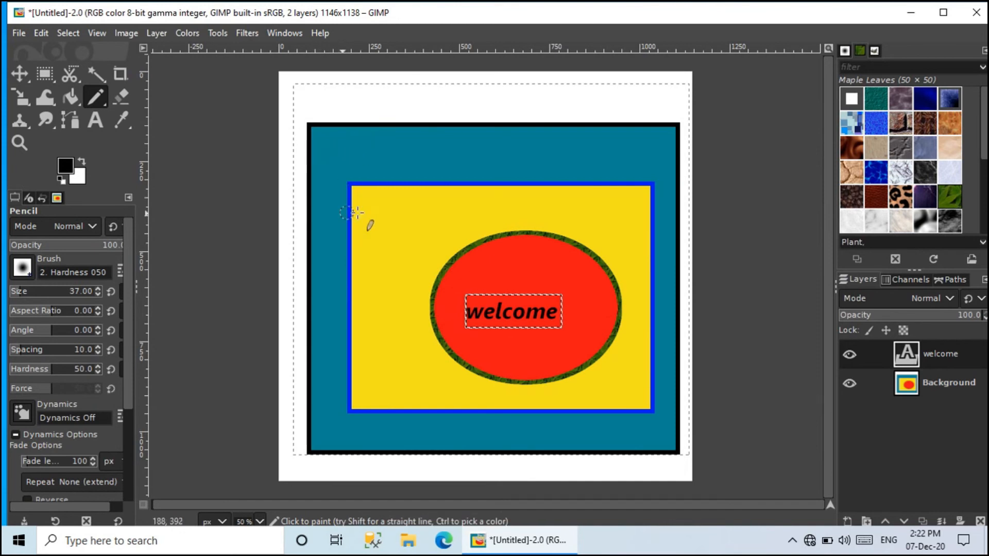
left_click(911, 383)
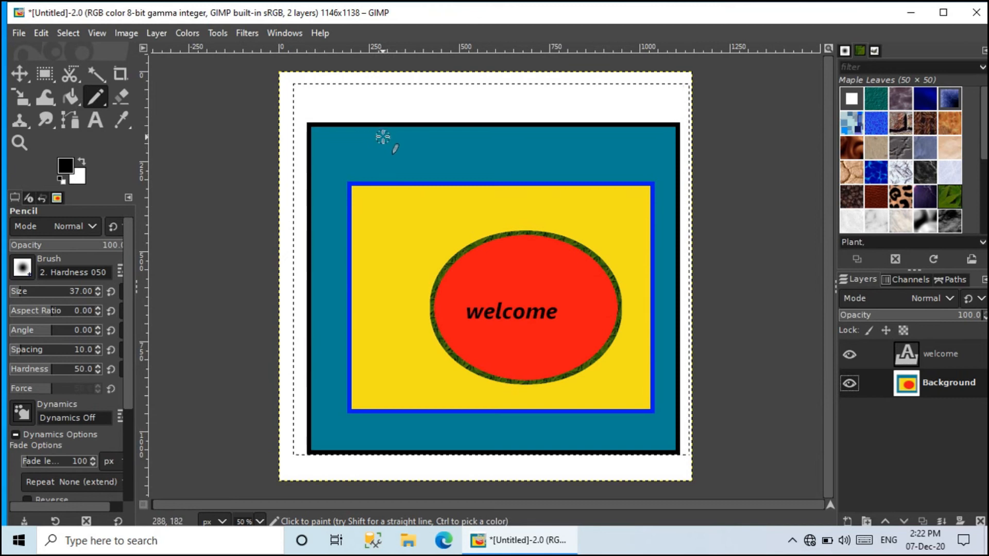
left_click_drag(382, 134, 373, 127)
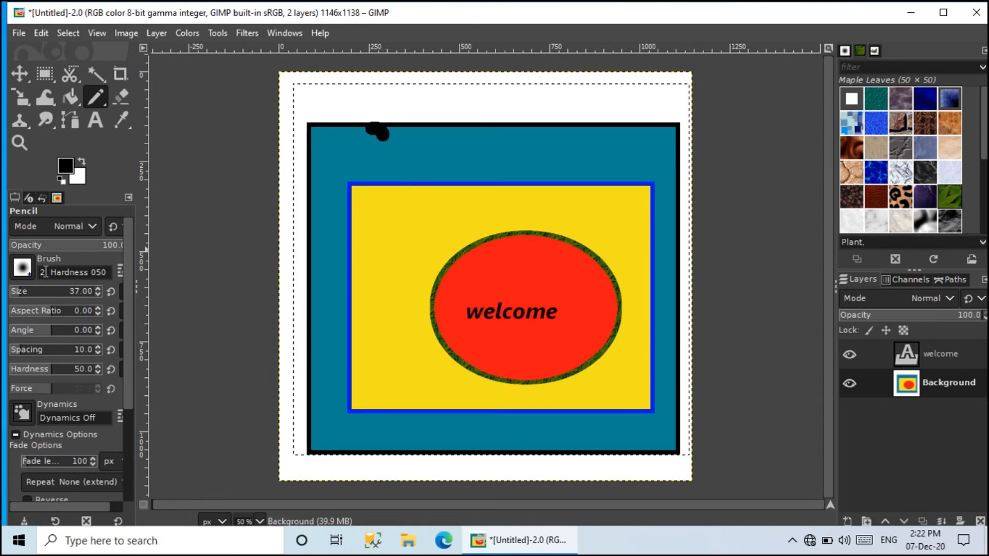
- Choose the 2. Hardness 025 brush and draw a thick letter G at size 51 in the upper teal band
left_click_drag(19, 293, 12, 293)
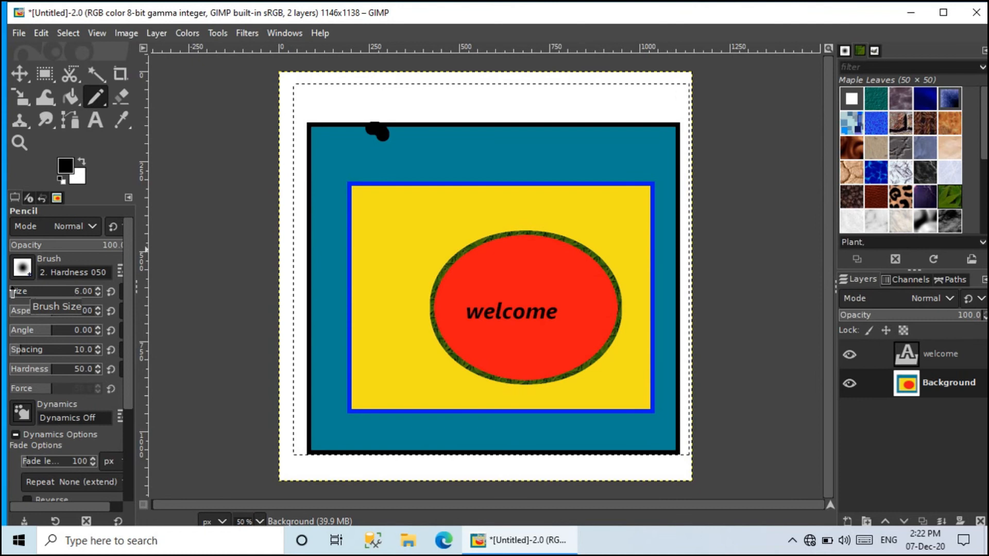
left_click(23, 268)
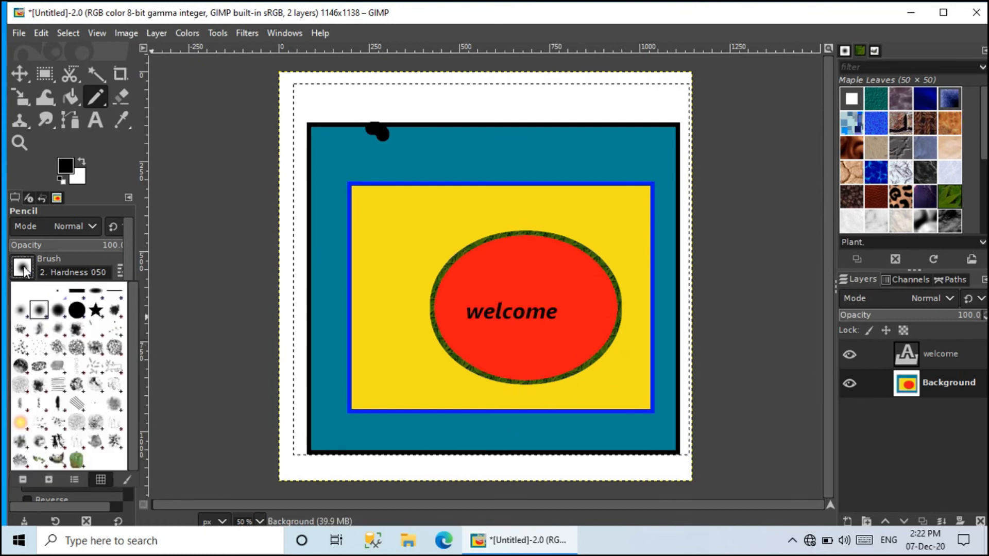
left_click(22, 312)
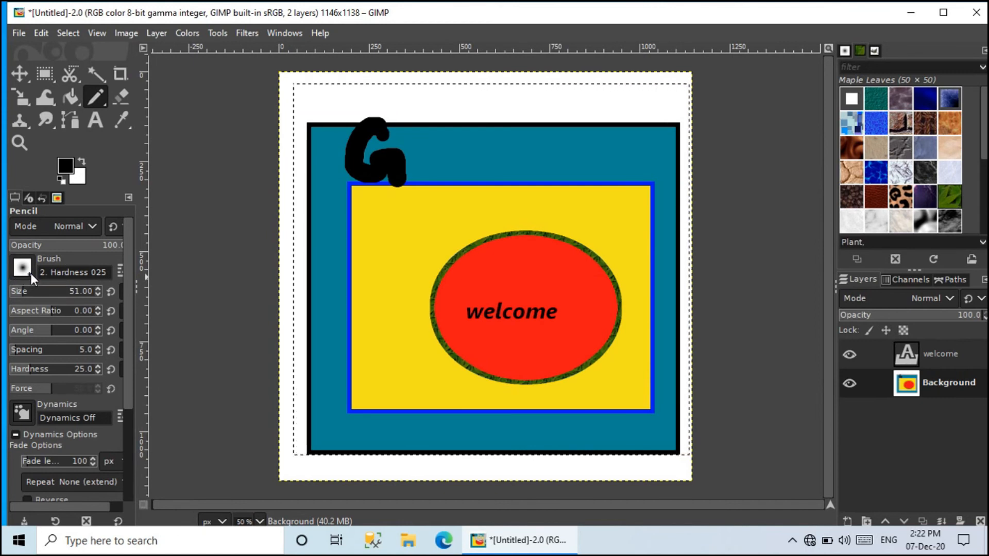
- Set the pencil size to 8 and draw the letters I, M and P beside the thick G
left_click_drag(47, 292, 14, 301)
left_click_drag(437, 140, 441, 175)
left_click_drag(419, 138, 450, 136)
left_click_drag(427, 178, 457, 177)
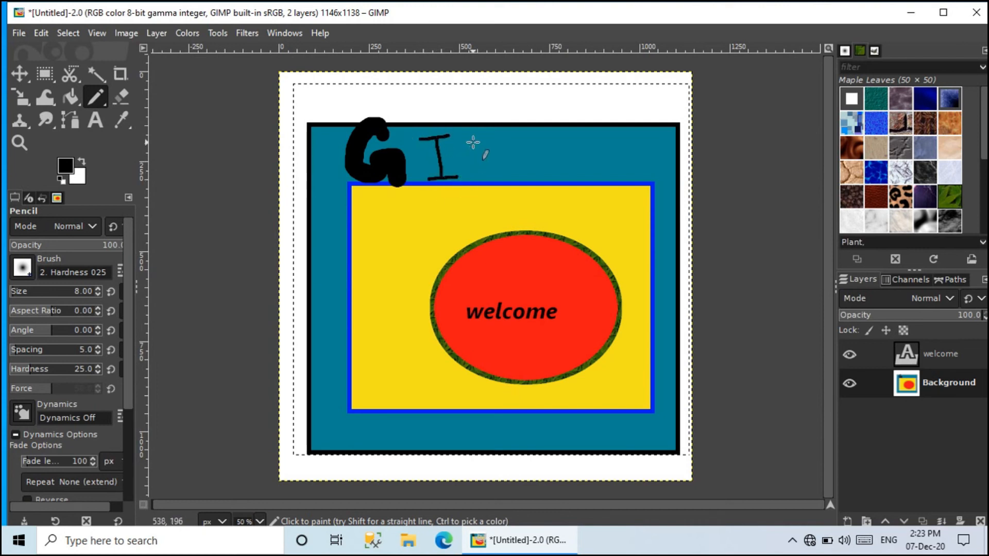
left_click_drag(470, 138, 477, 179)
mouse_move(471, 138)
left_mouse_down()
mouse_move(488, 160)
mouse_move(496, 140)
mouse_move(507, 179)
left_mouse_up()
mouse_move(519, 136)
left_mouse_down()
mouse_move(525, 178)
mouse_move(512, 147)
mouse_move(528, 136)
mouse_move(522, 161)
left_mouse_up()
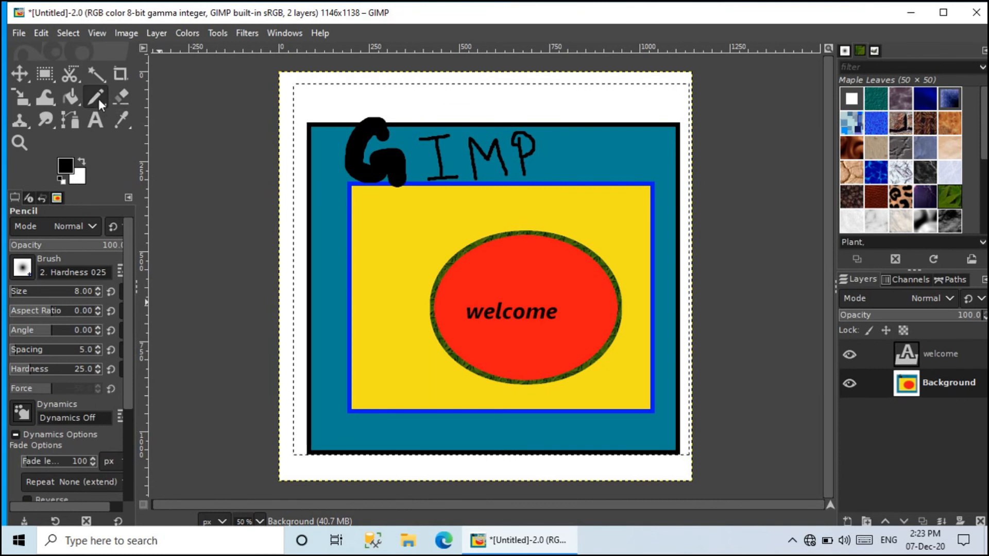
mouse_move(102, 101)
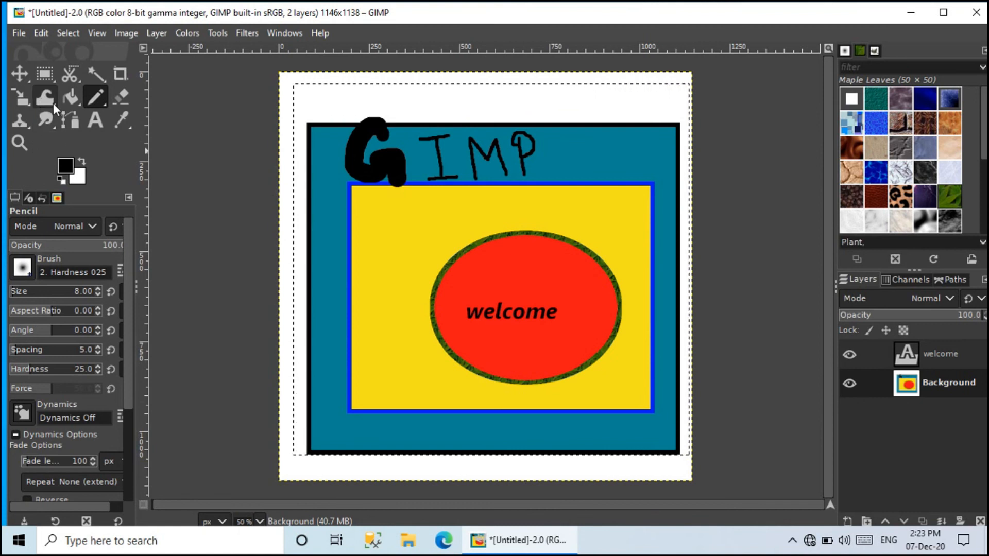
- Erase the last letter of "welcome" on its text layer with the Eraser at size 8
left_click(122, 94)
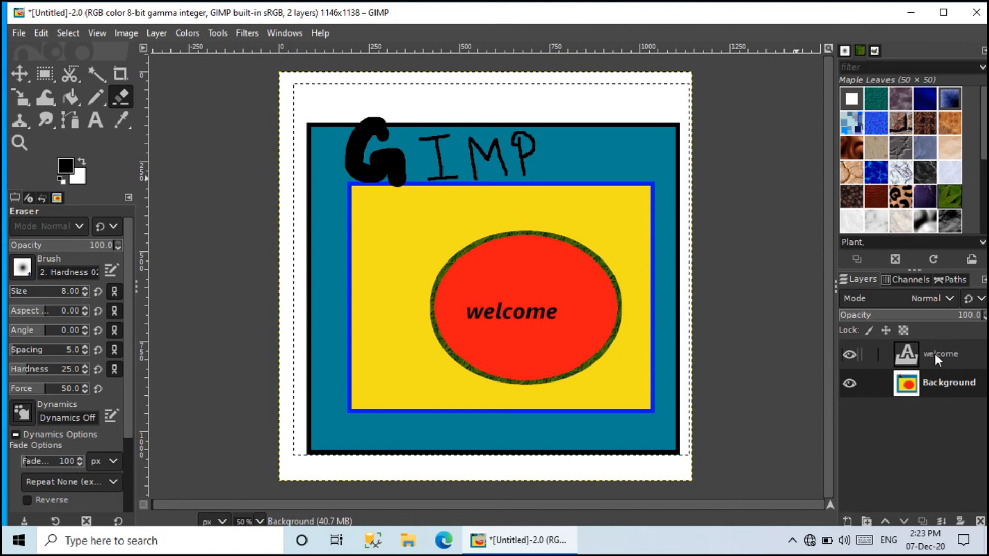
left_click(926, 382)
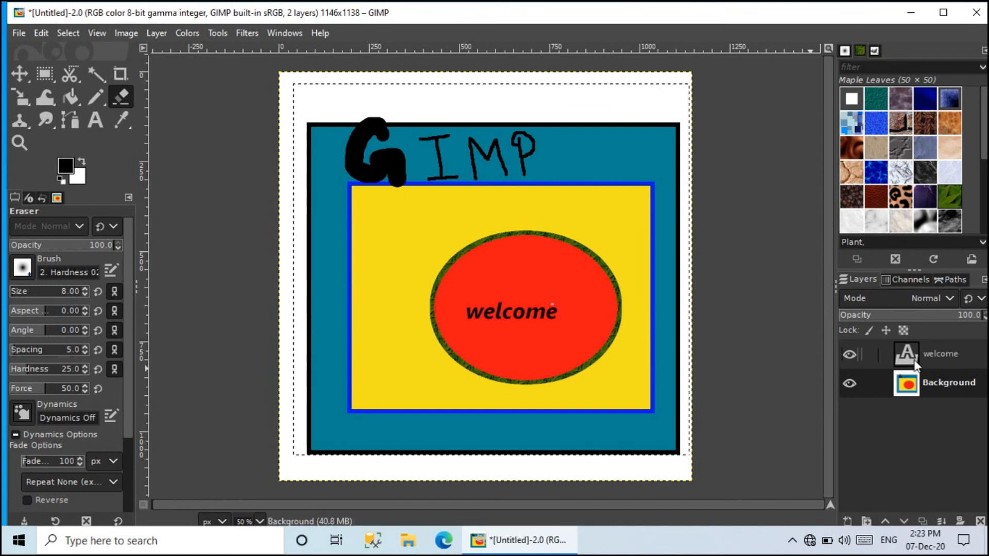
left_click(930, 352)
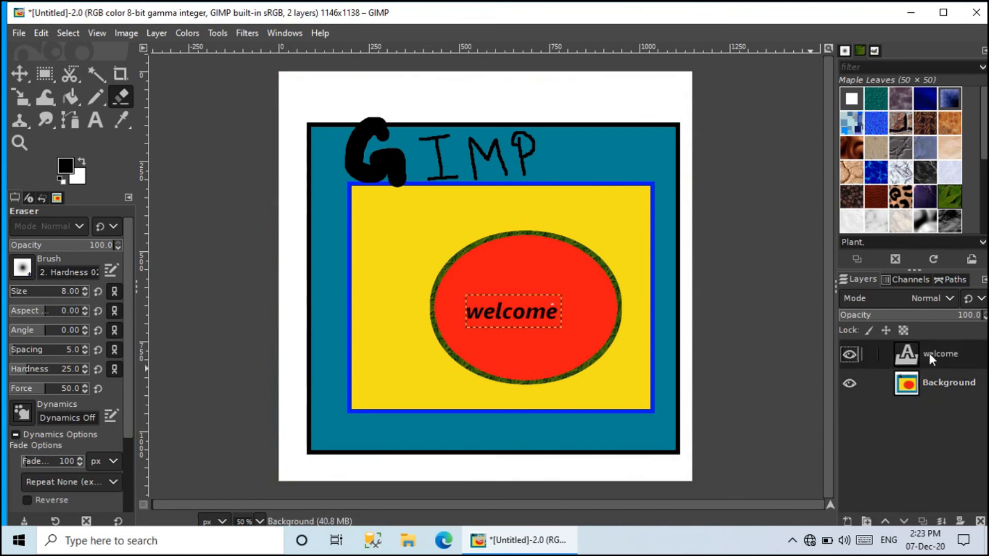
left_click(553, 308)
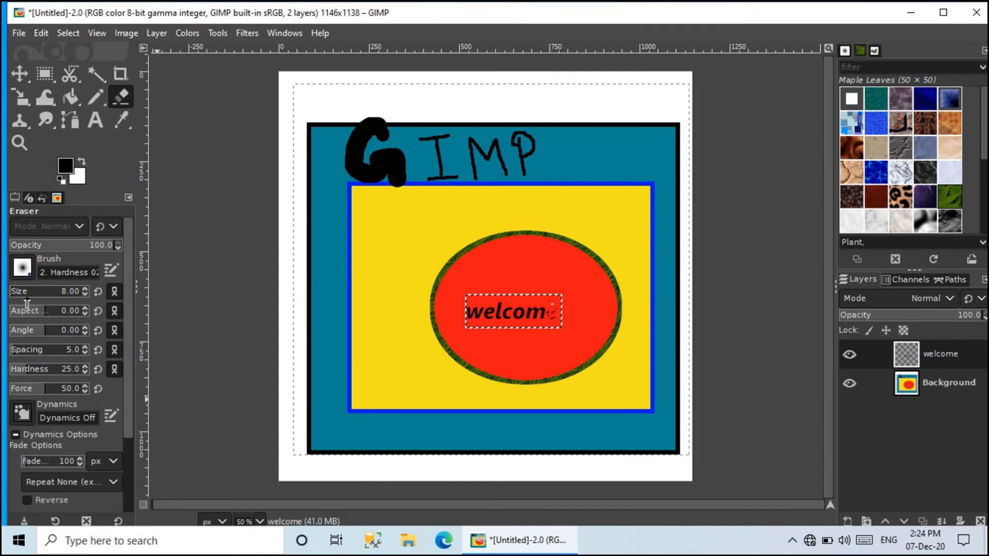
- Switch the Eraser to the 2. Star brush at size 172 and erase the rest of the "welcome" text
left_click_drag(14, 293, 30, 293)
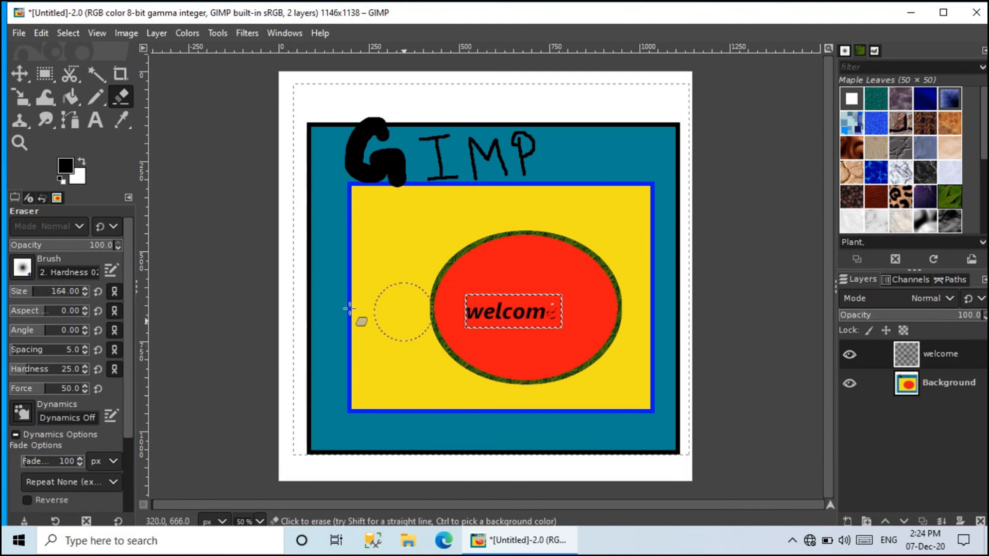
left_click(25, 268)
double_click(96, 311)
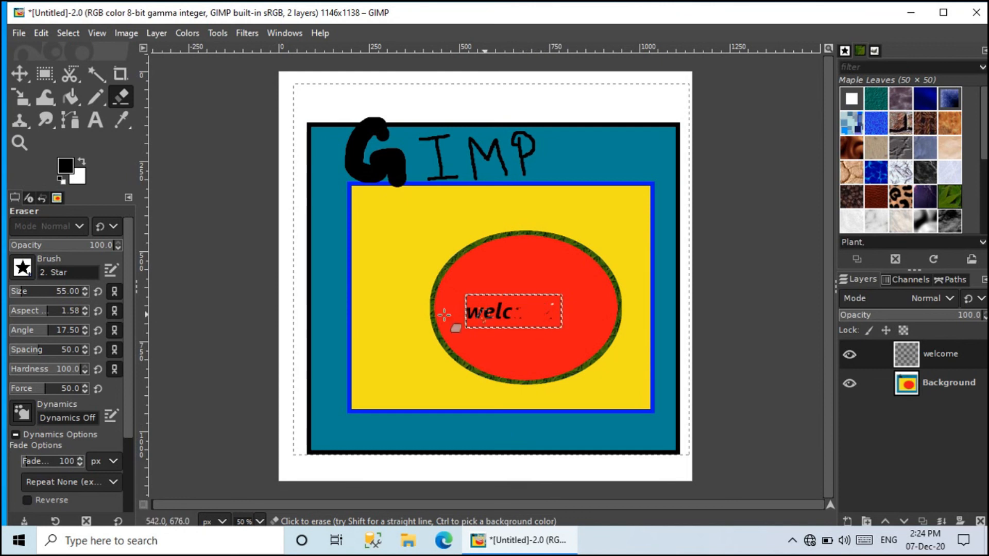
left_click_drag(18, 292, 32, 293)
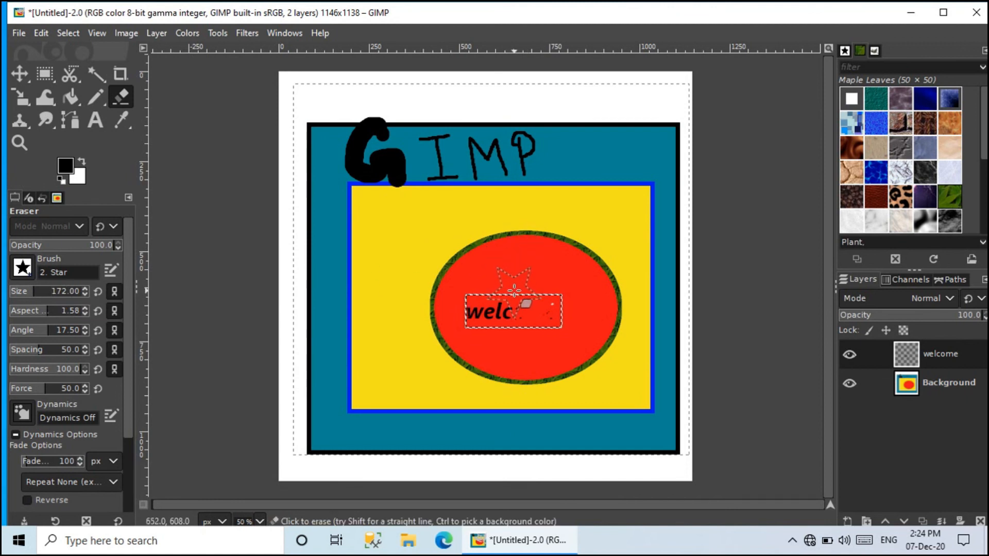
mouse_move(513, 298)
left_mouse_down()
mouse_move(478, 315)
mouse_move(507, 321)
mouse_move(486, 325)
mouse_move(481, 296)
mouse_move(475, 311)
mouse_move(550, 305)
left_mouse_up()
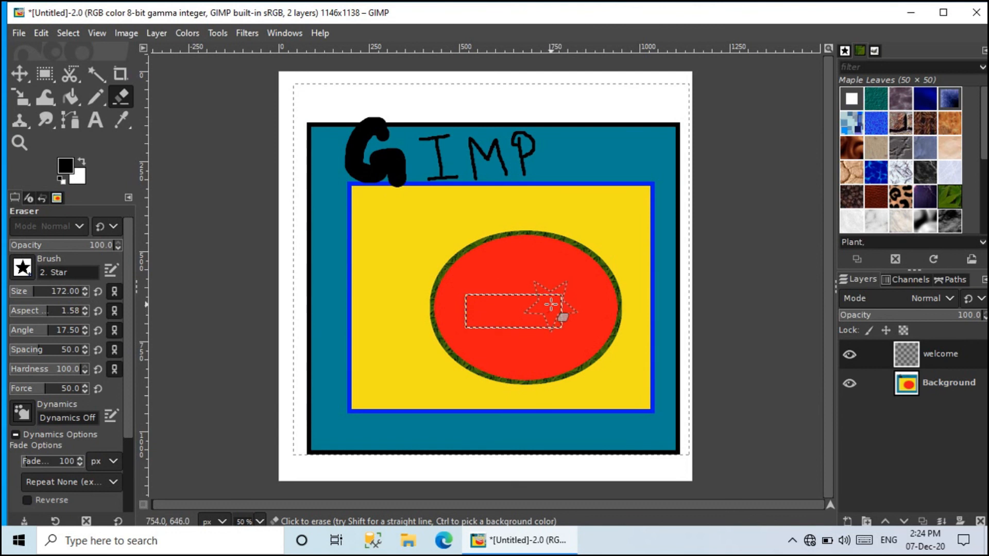
- Erase across the hand-drawn GIMP lettering on the Background layer with the star-shaped Eraser
left_click(913, 384)
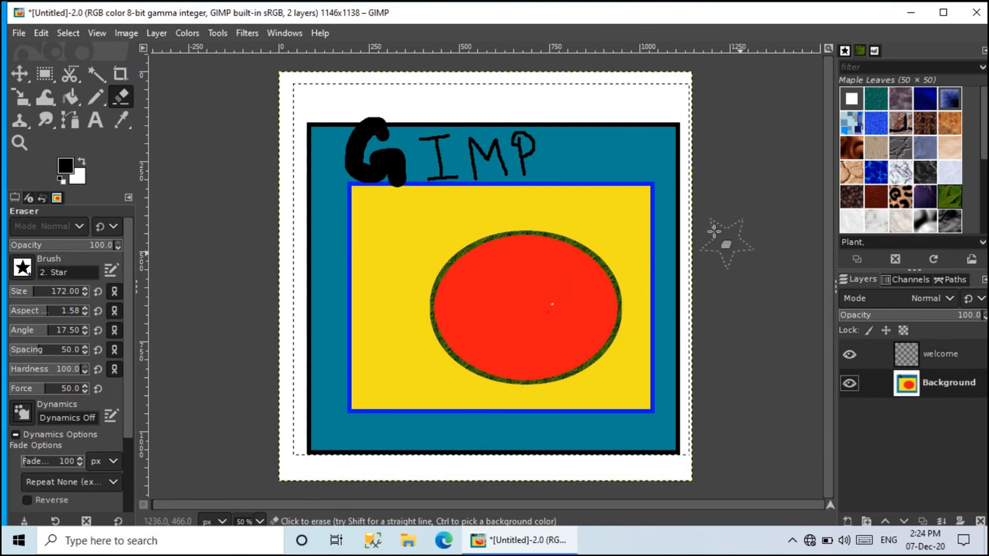
mouse_move(530, 150)
left_mouse_down()
mouse_move(393, 153)
mouse_move(416, 161)
mouse_move(375, 151)
mouse_move(397, 165)
left_mouse_up()
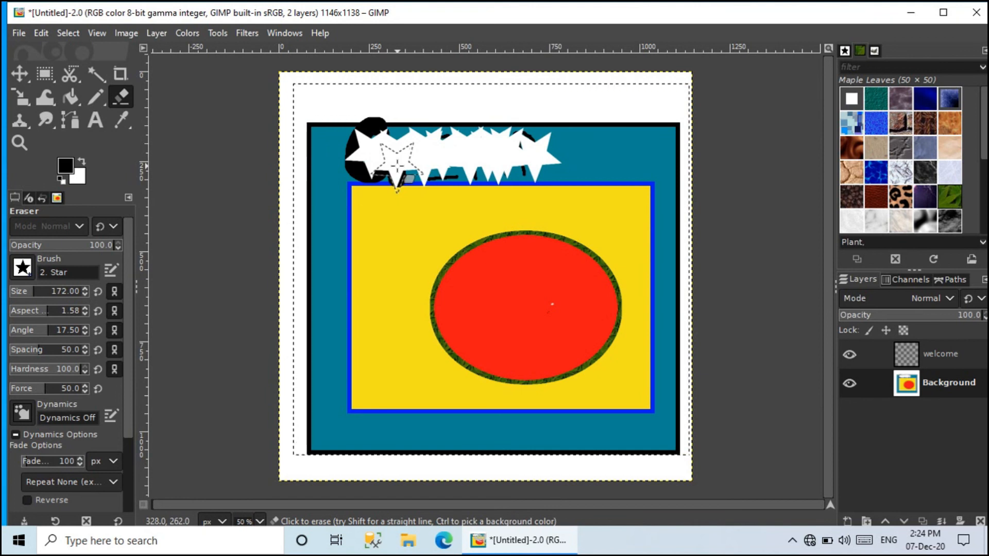
- Save the image as pi.xcf in the Documents folder
left_click(21, 34)
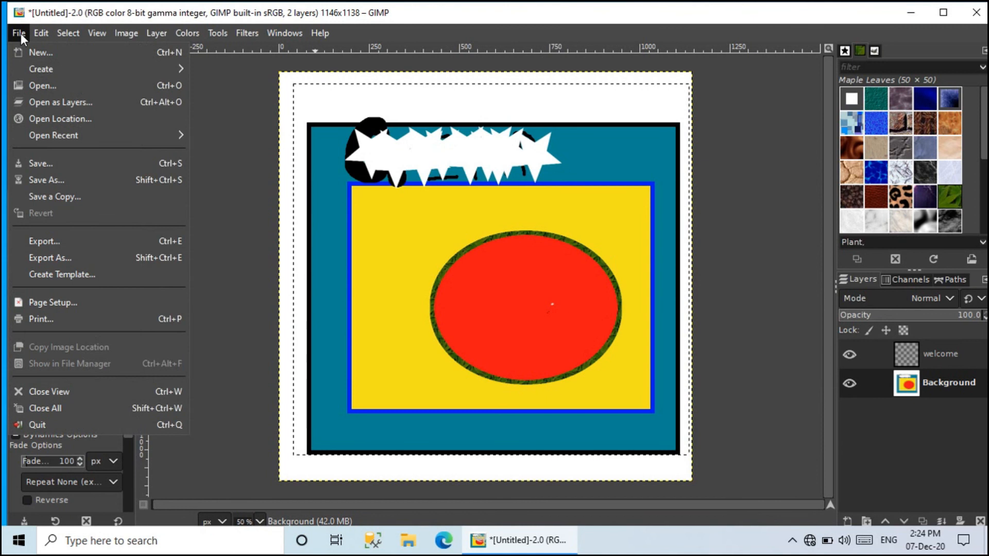
left_click(45, 159)
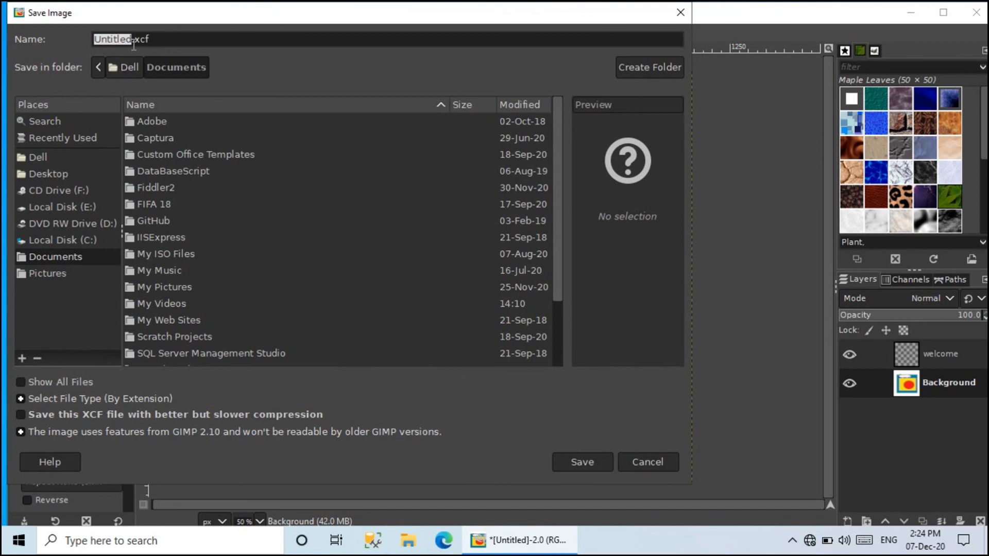
type("pi")
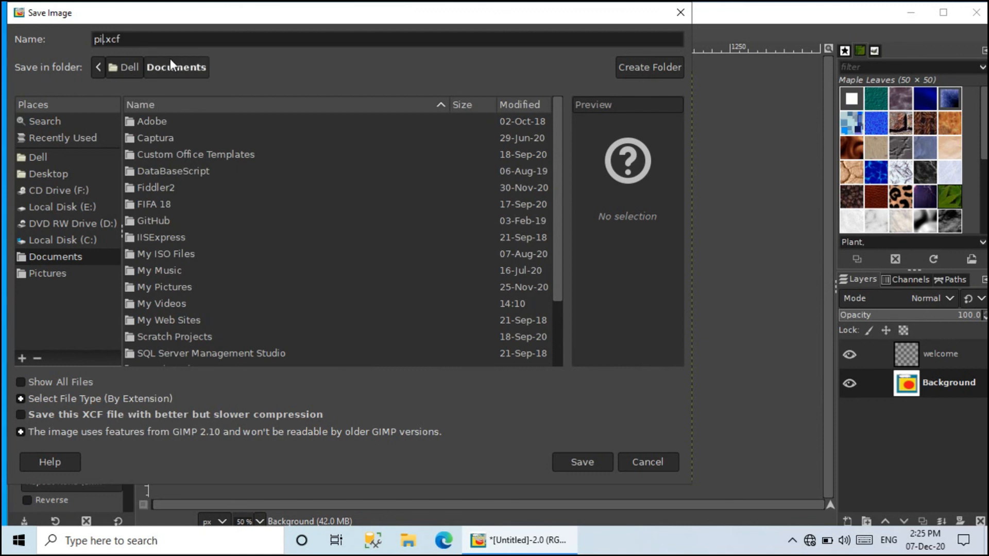
left_click(588, 461)
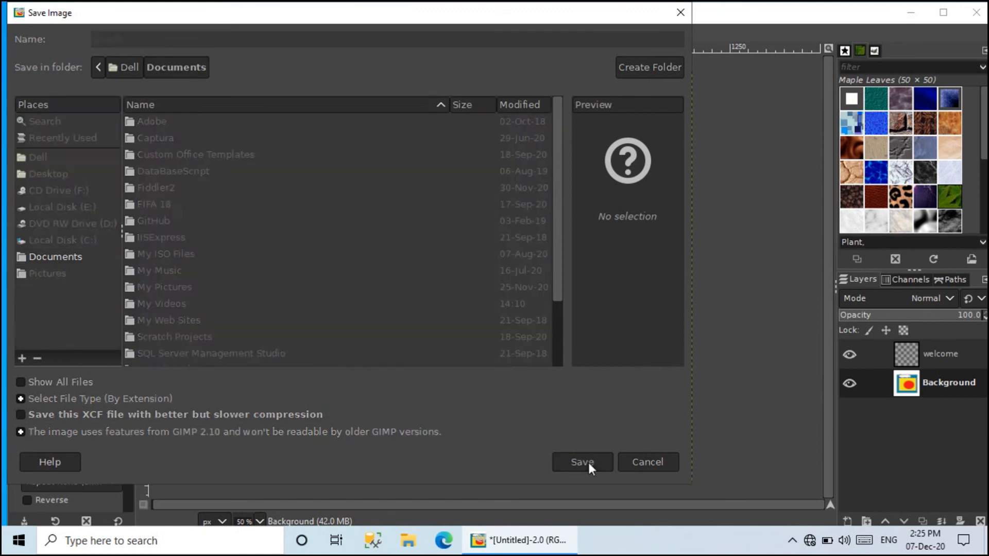